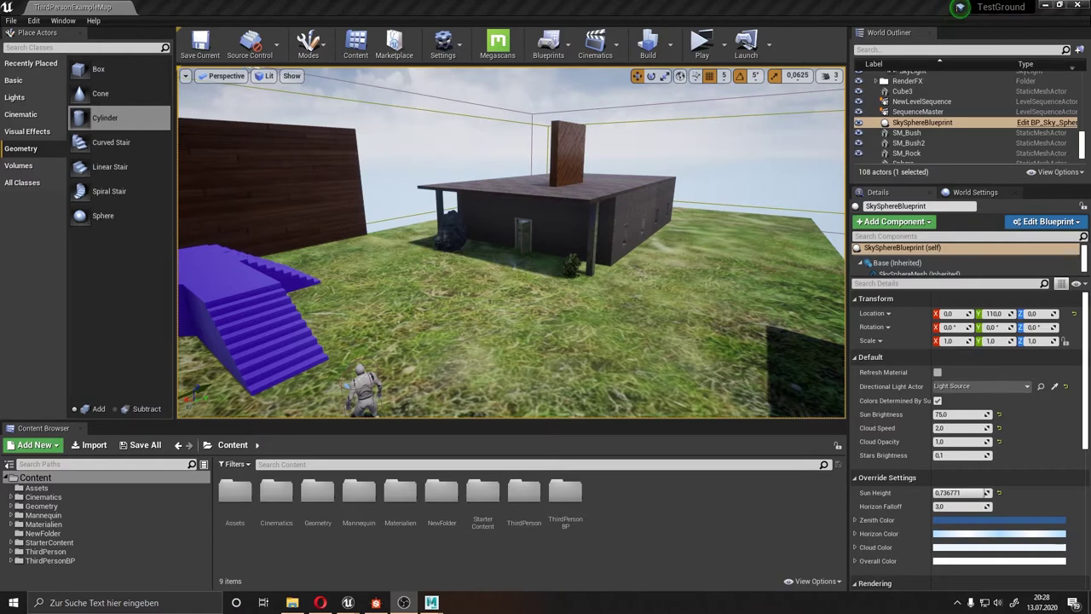
# Fly the editor camera over the purple stairs and turn it back toward the house.
pyautogui.click(397, 565)
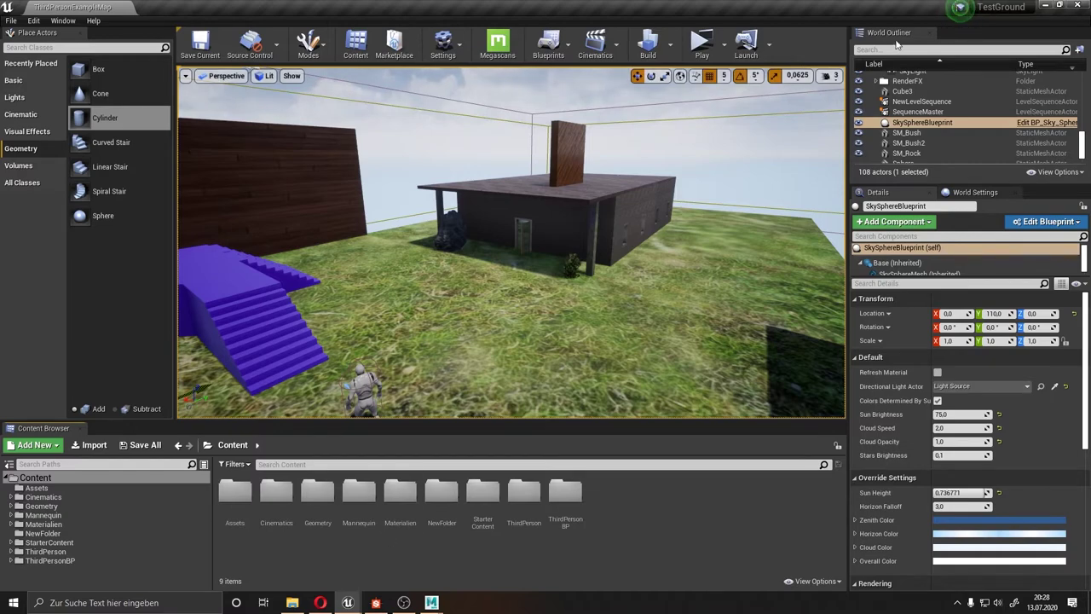
pyautogui.moveTo(511, 255); pyautogui.dragTo(546, 247, button='right')
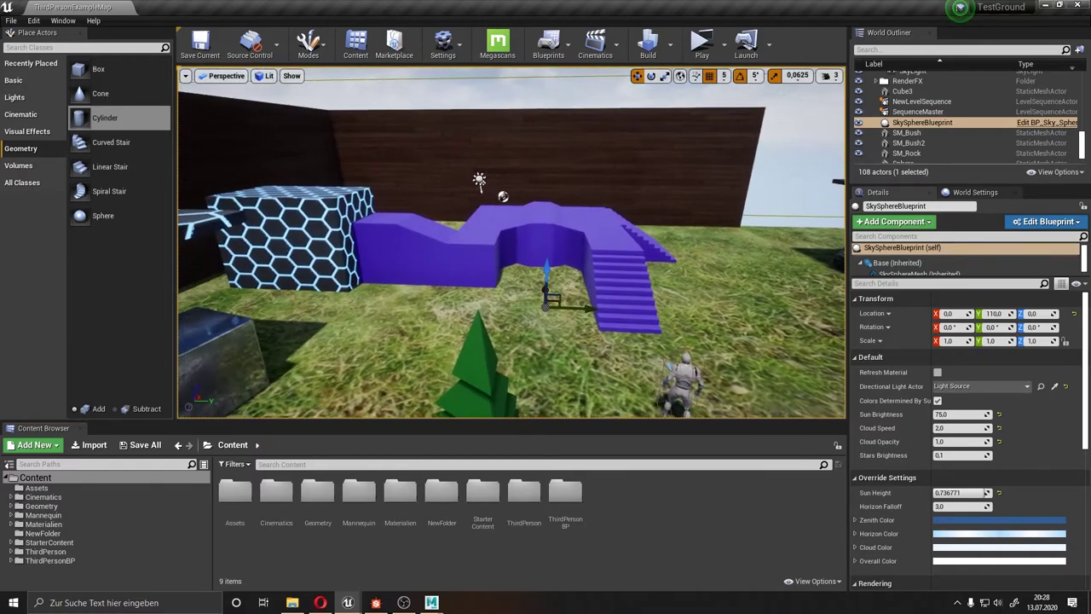
pyautogui.moveTo(591, 204); pyautogui.dragTo(591, 205, button='right')
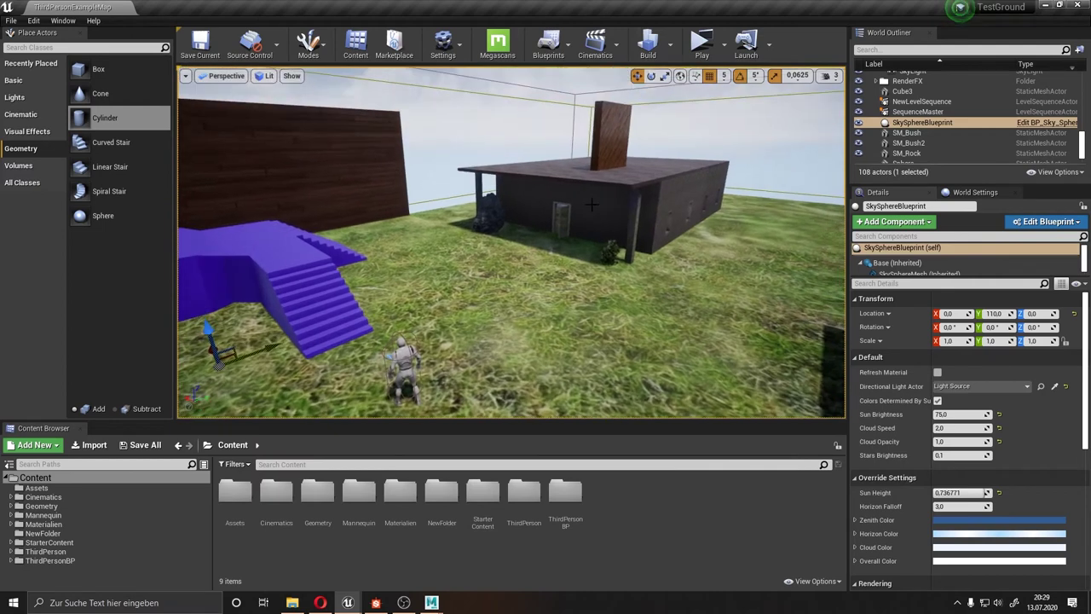
# Minimise the editor, launch the Epic Games Launcher, and go to the Unreal Engine Marketplace.
pyautogui.moveTo(979, 6)
pyautogui.click(1045, 6)
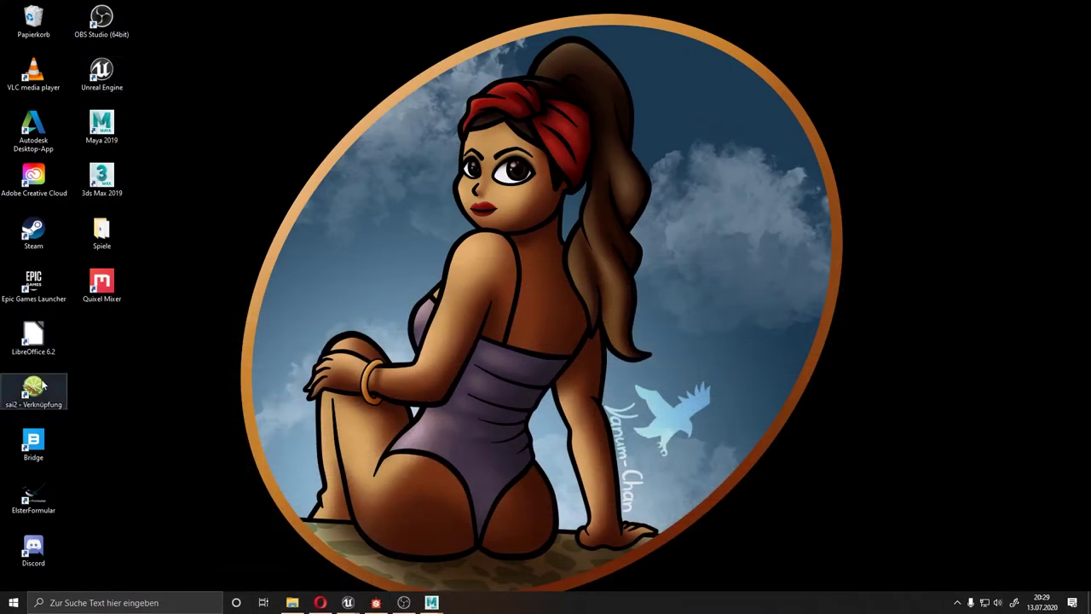
pyautogui.doubleClick(24, 293)
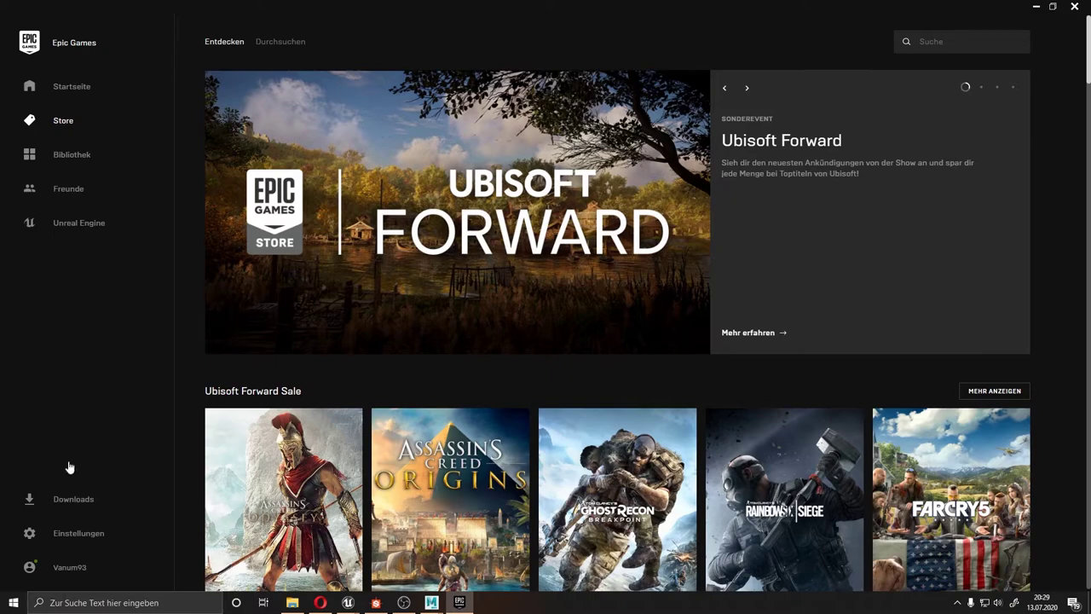
pyautogui.click(92, 225)
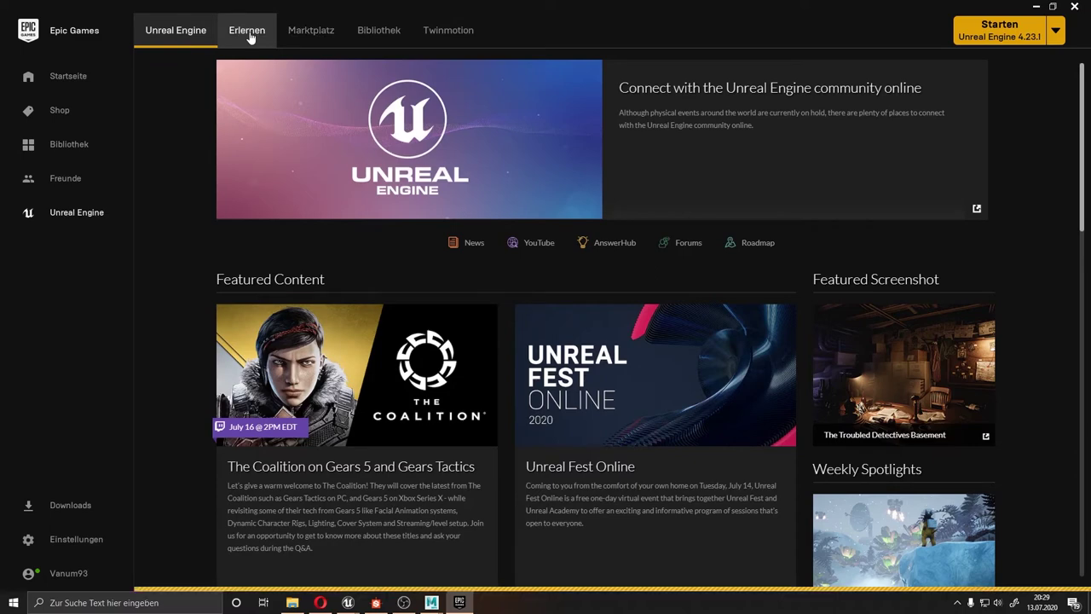
pyautogui.click(249, 36)
pyautogui.click(320, 33)
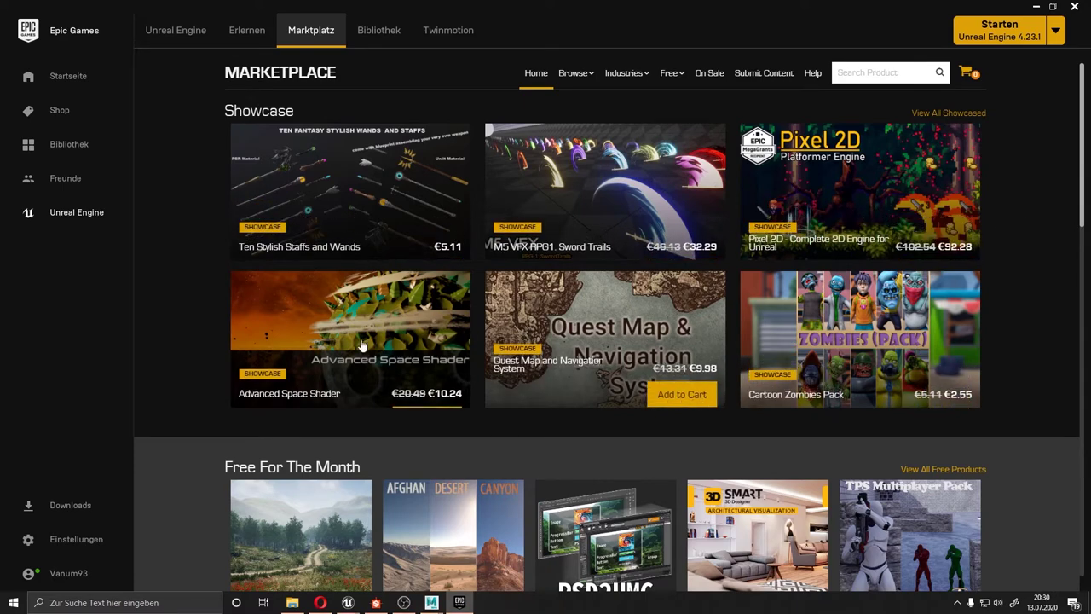
# Add the free Meadow - Environment Set from Free For The Month to the cart.
pyautogui.scroll(-3, 1030, 410)
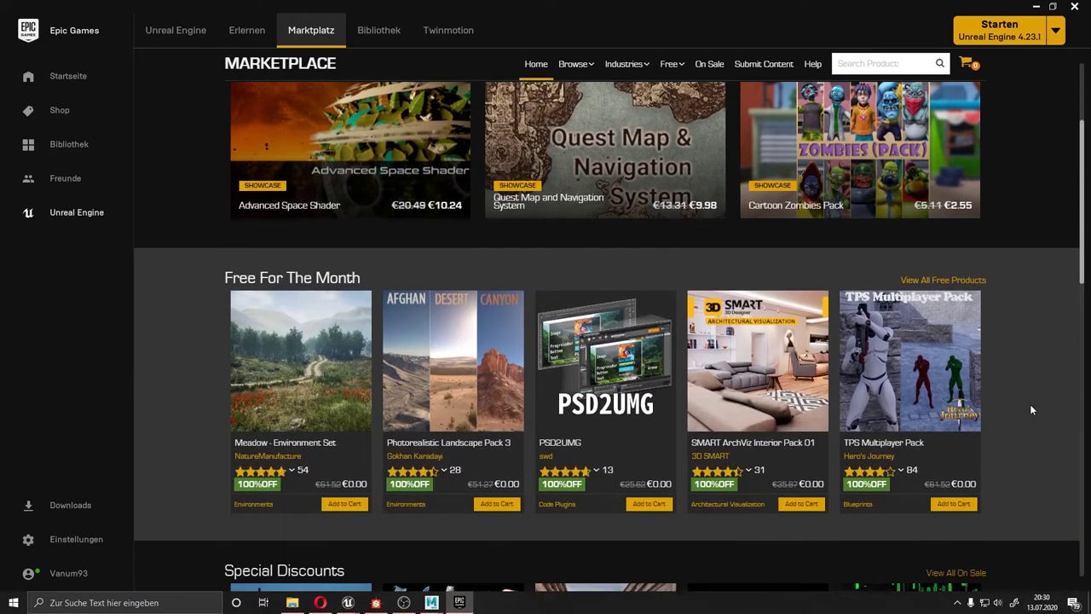
pyautogui.scroll(-2, 1030, 410)
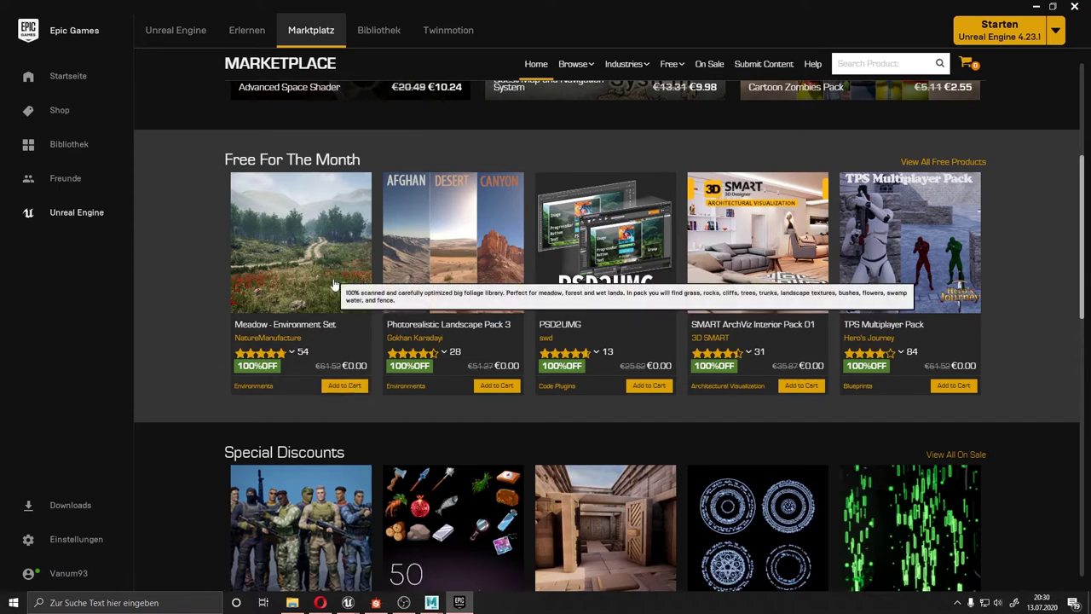
pyautogui.moveTo(342, 361)
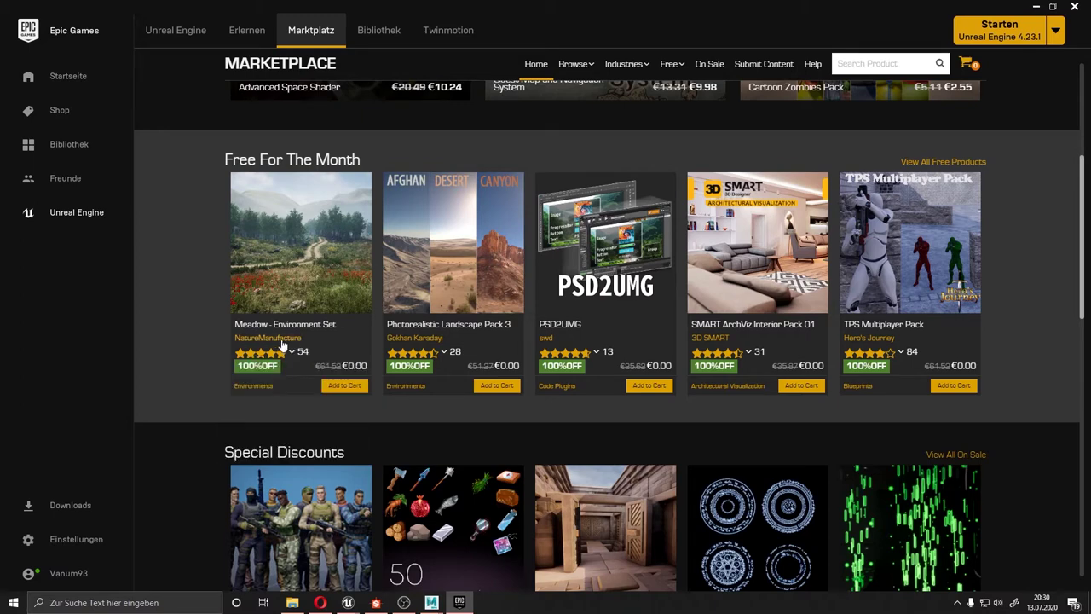
pyautogui.click(348, 388)
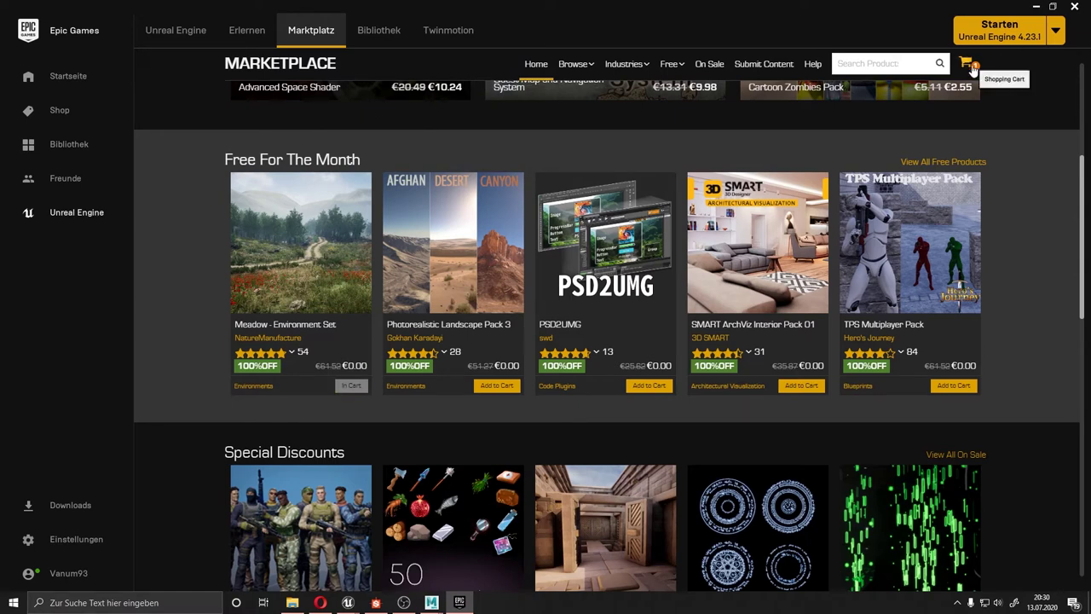
# Scroll through the Marketplace home, jump back to the top, and bring up the Browse categories.
pyautogui.scroll(-2, 1049, 235)
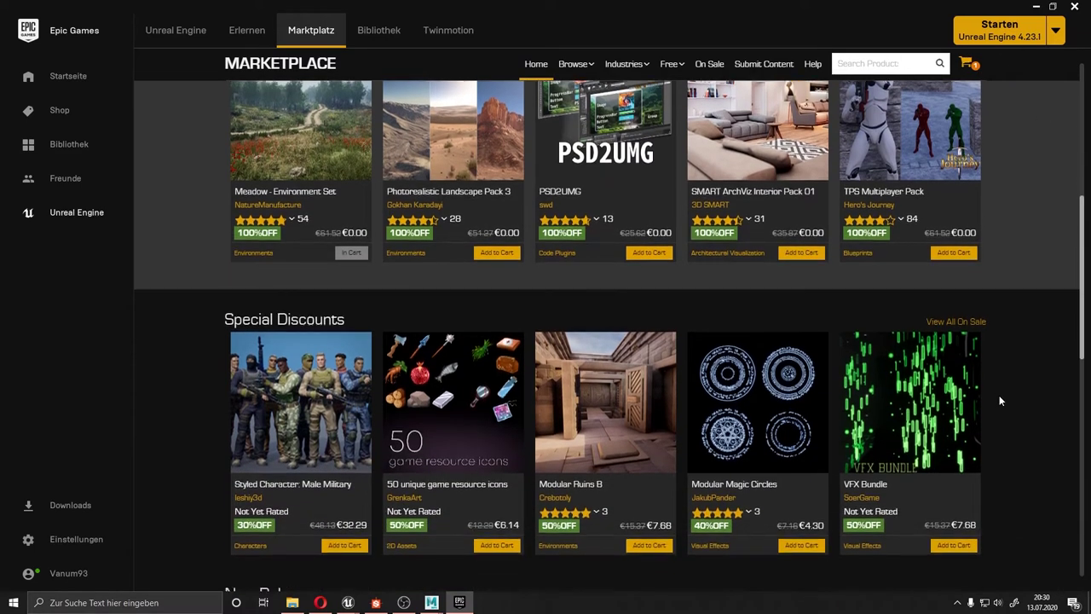
pyautogui.scroll(-2, 1000, 395)
pyautogui.scroll(-1, 999, 394)
pyautogui.scroll(-1, 1000, 400)
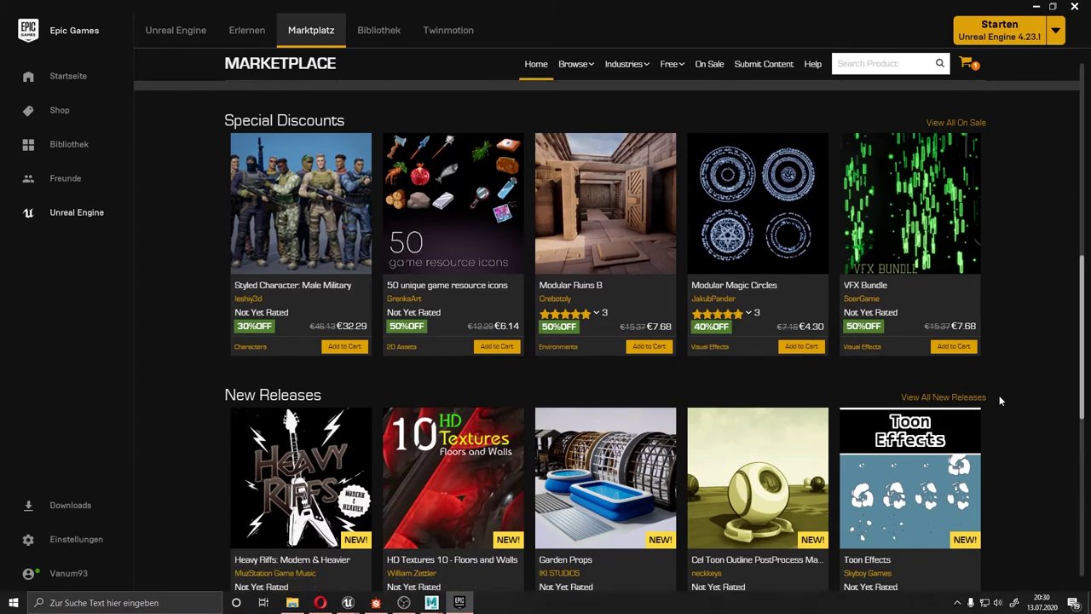
pyautogui.scroll(-2, 1000, 400)
pyautogui.scroll(-3, 999, 395)
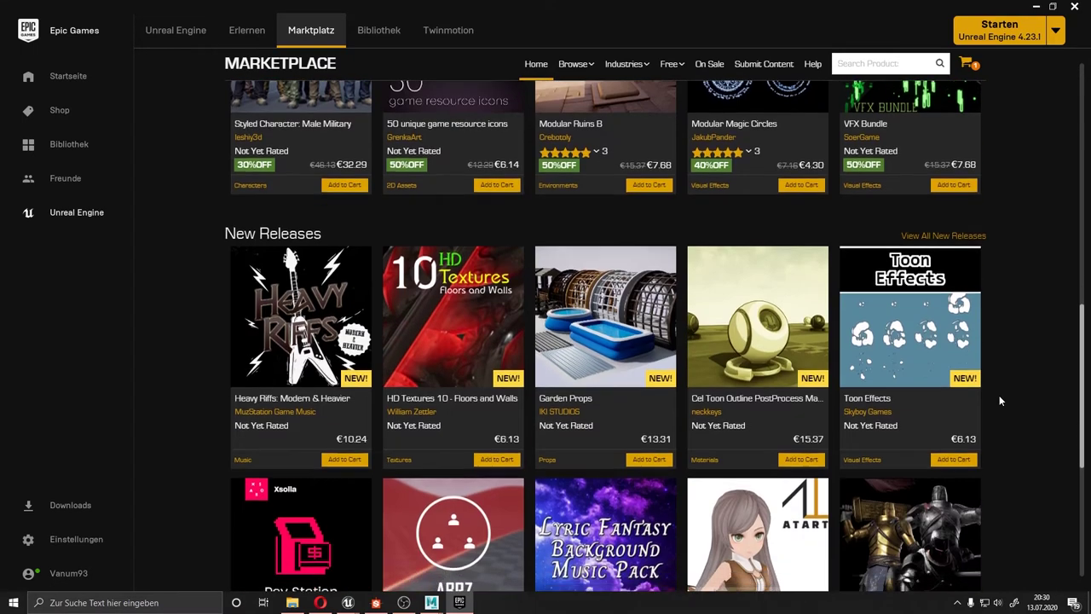
pyautogui.scroll(-1, 999, 395)
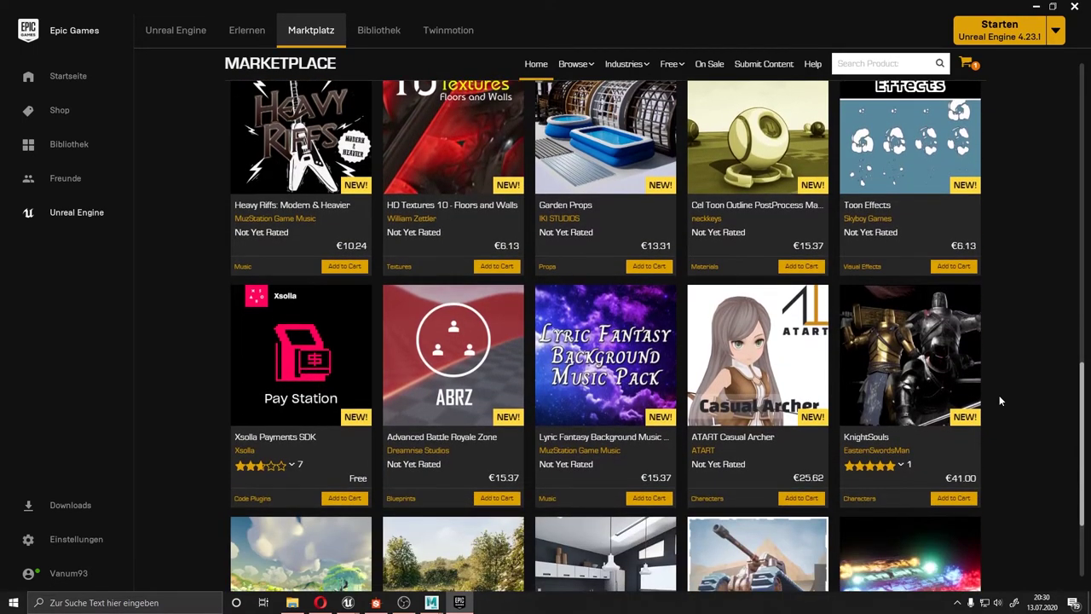
pyautogui.press('Home')
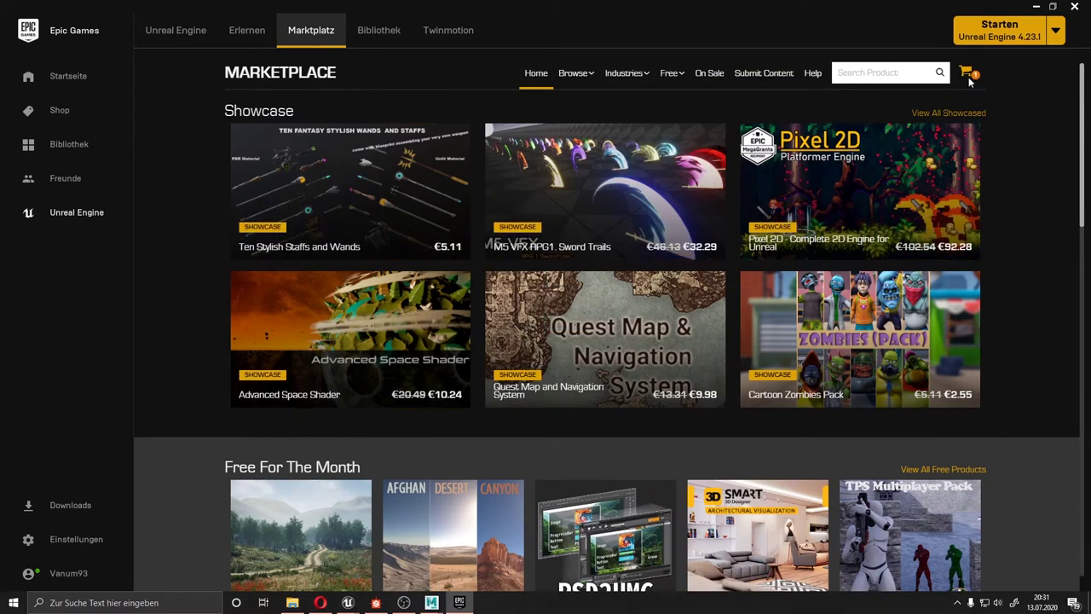
pyautogui.moveTo(614, 76)
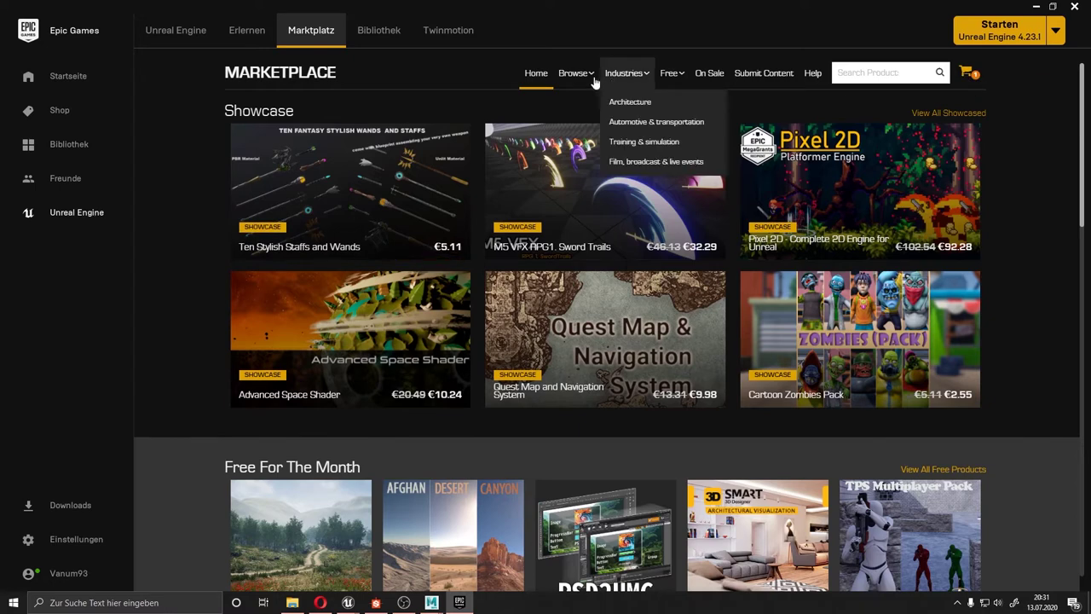
pyautogui.moveTo(579, 76)
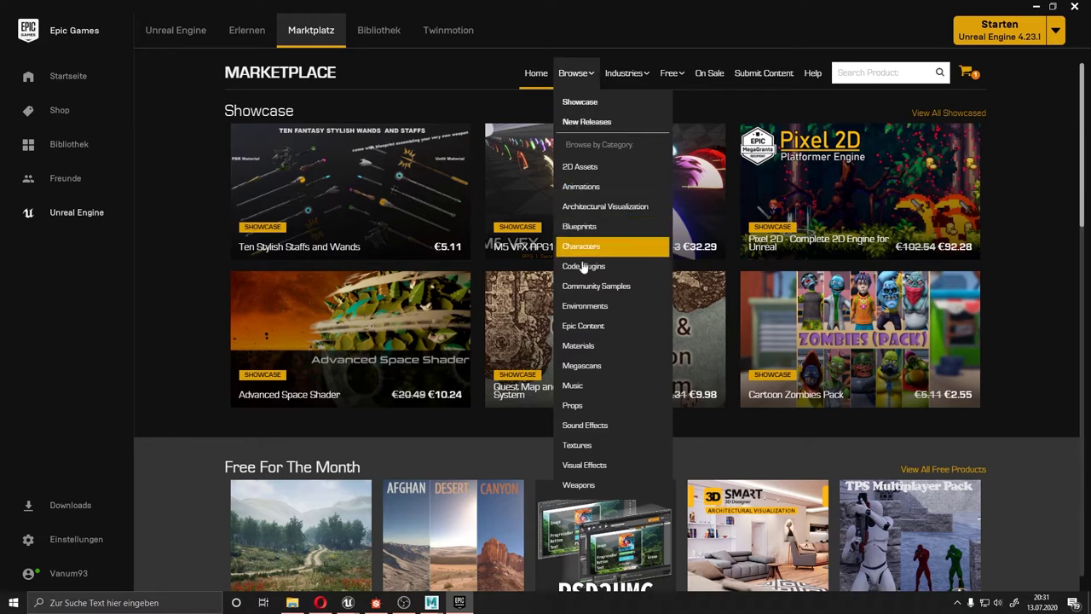
# Filter Browse > Animations to free packs and add MCO Mocap Basics to the cart.
pyautogui.click(587, 170)
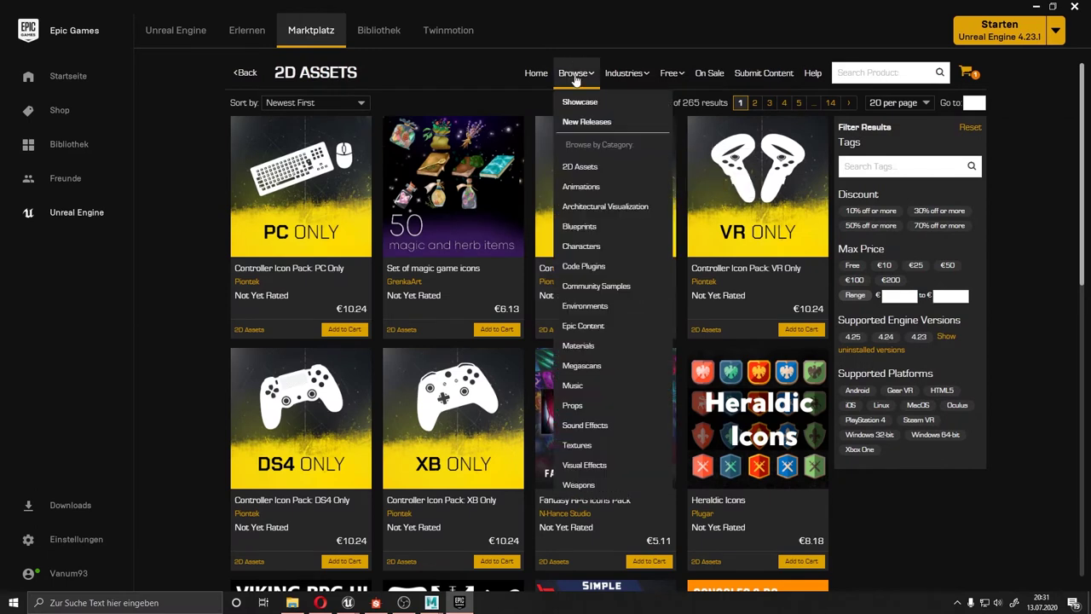
pyautogui.click(573, 72)
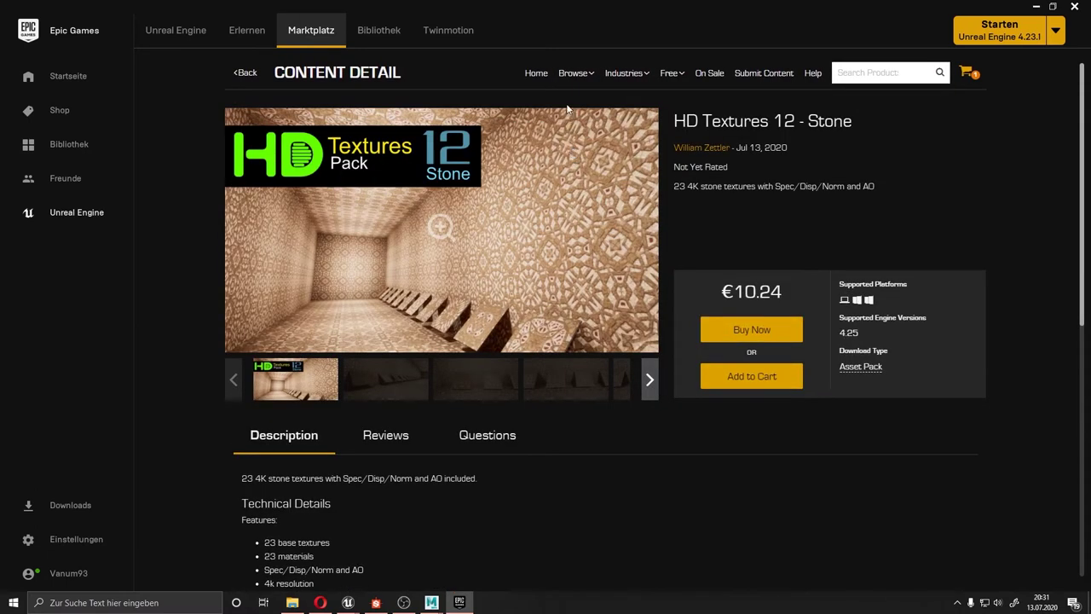
pyautogui.moveTo(564, 75)
pyautogui.click(586, 187)
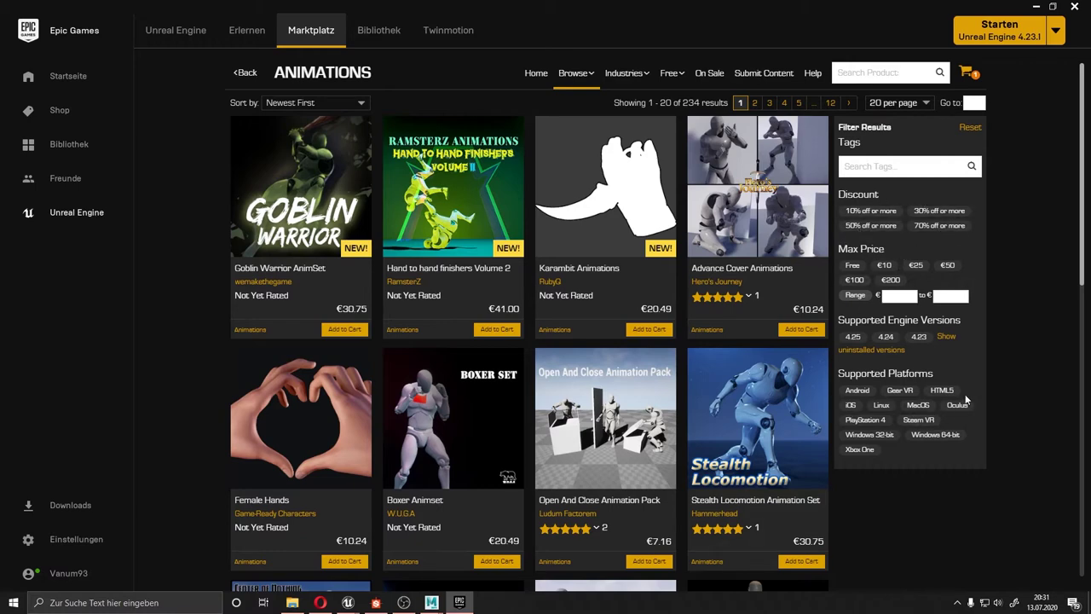
pyautogui.click(855, 268)
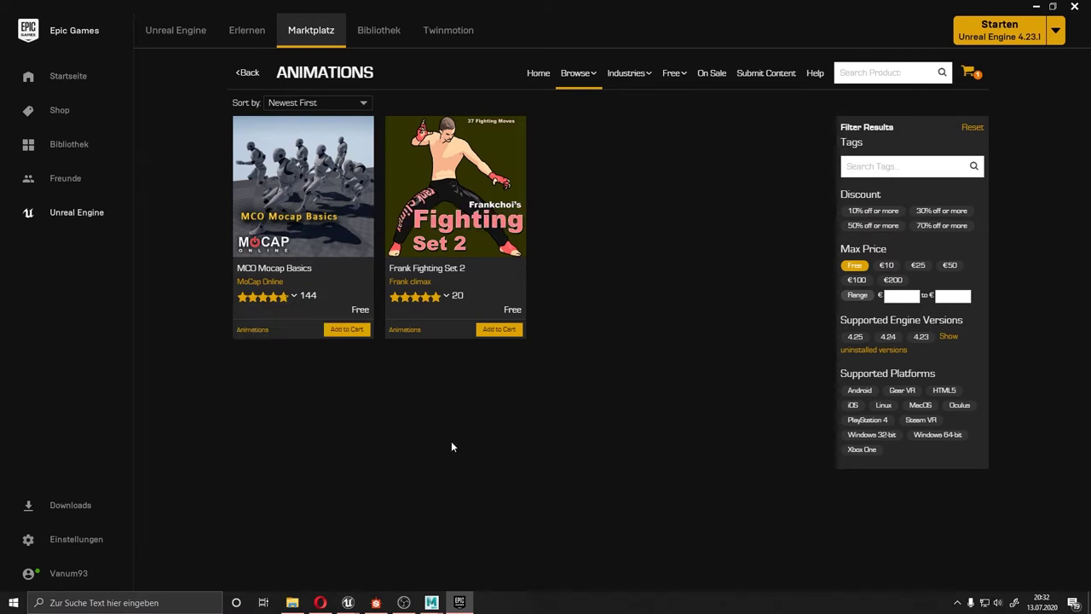
pyautogui.click(341, 337)
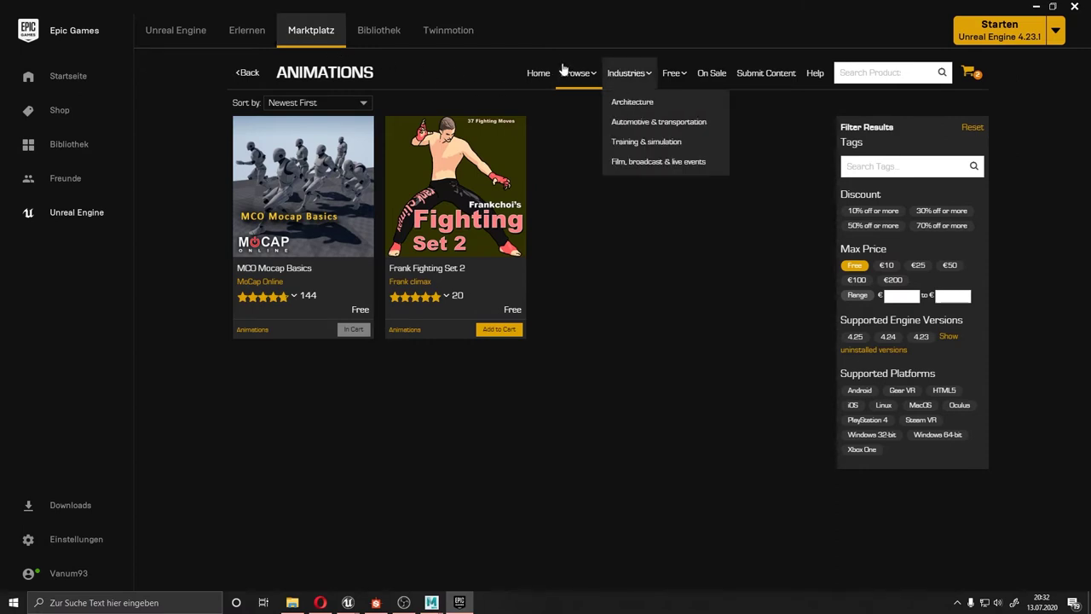
pyautogui.moveTo(564, 72)
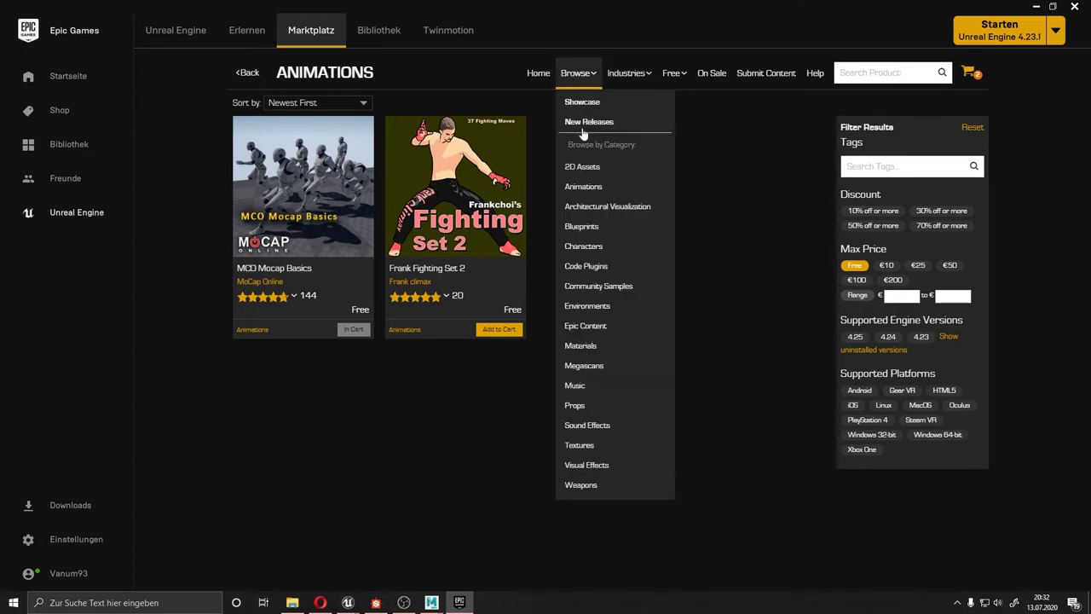
pyautogui.click(628, 237)
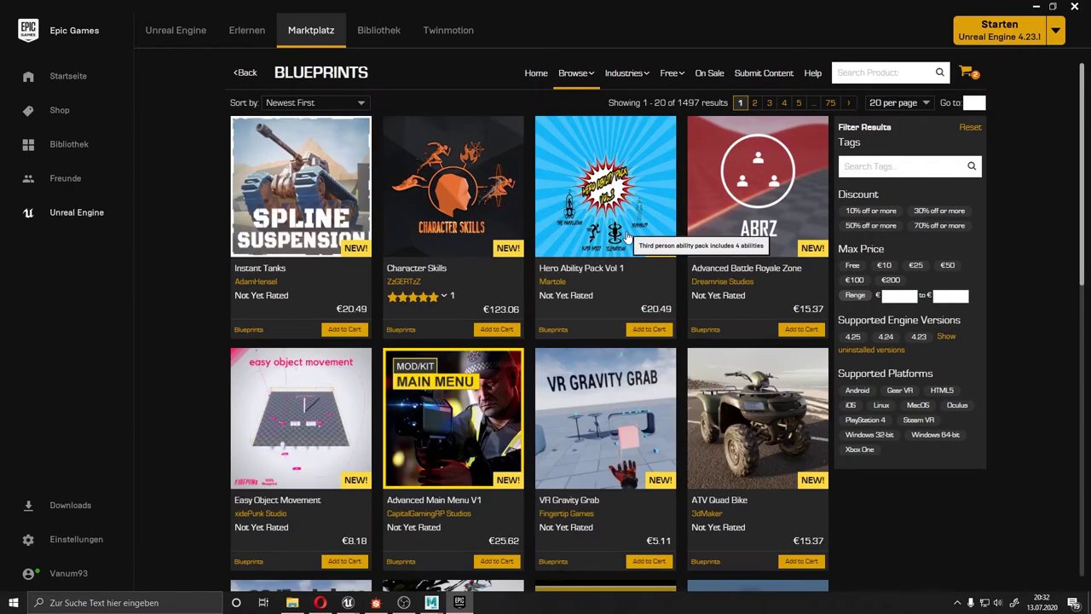
pyautogui.scroll(-2, 682, 260)
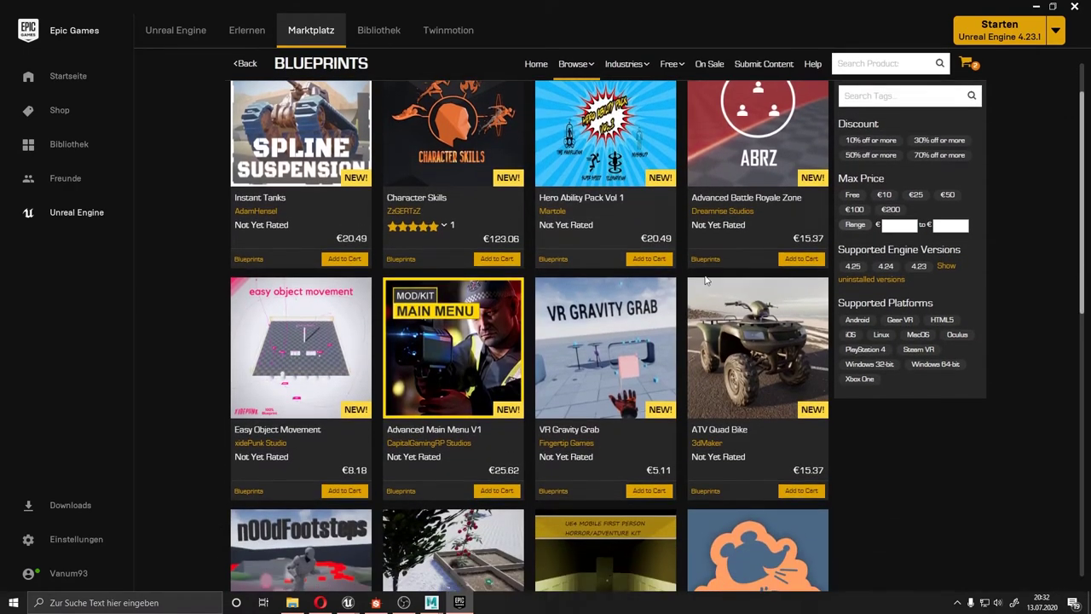
pyautogui.scroll(2, 695, 244)
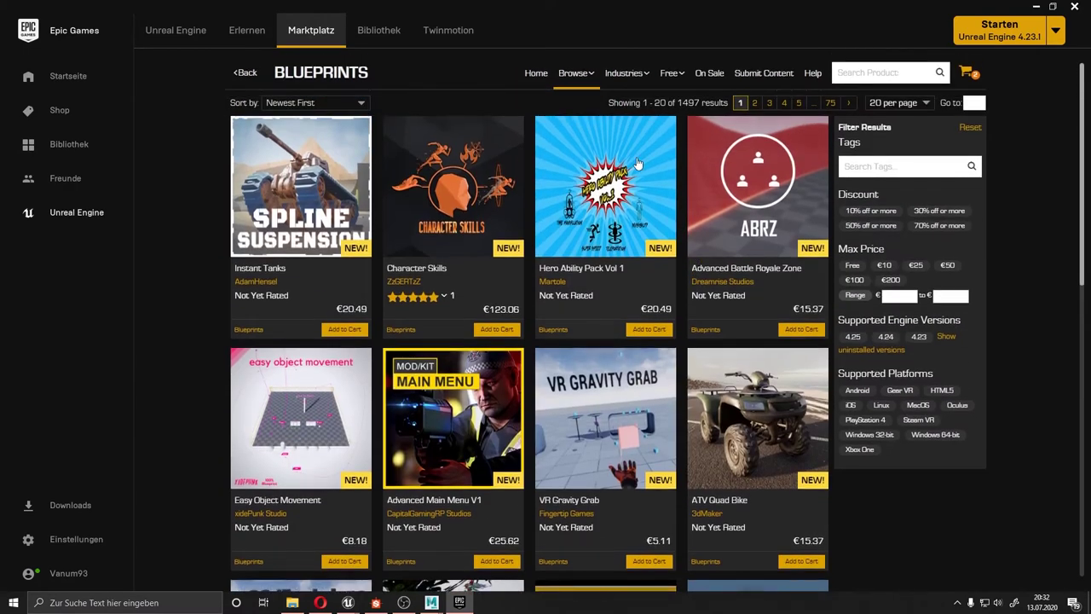
pyautogui.moveTo(586, 87)
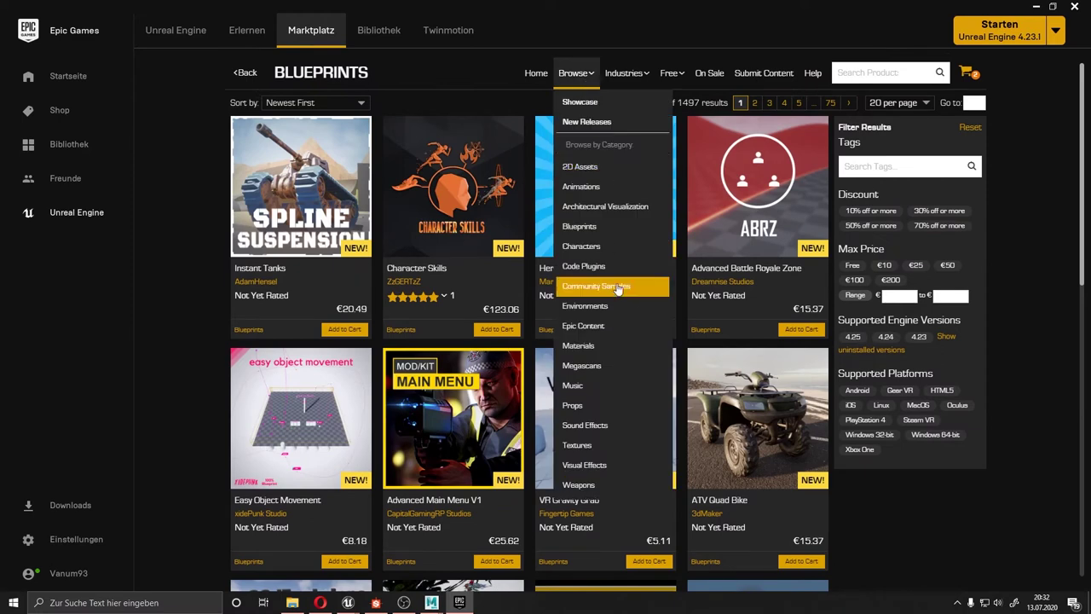
pyautogui.click(584, 345)
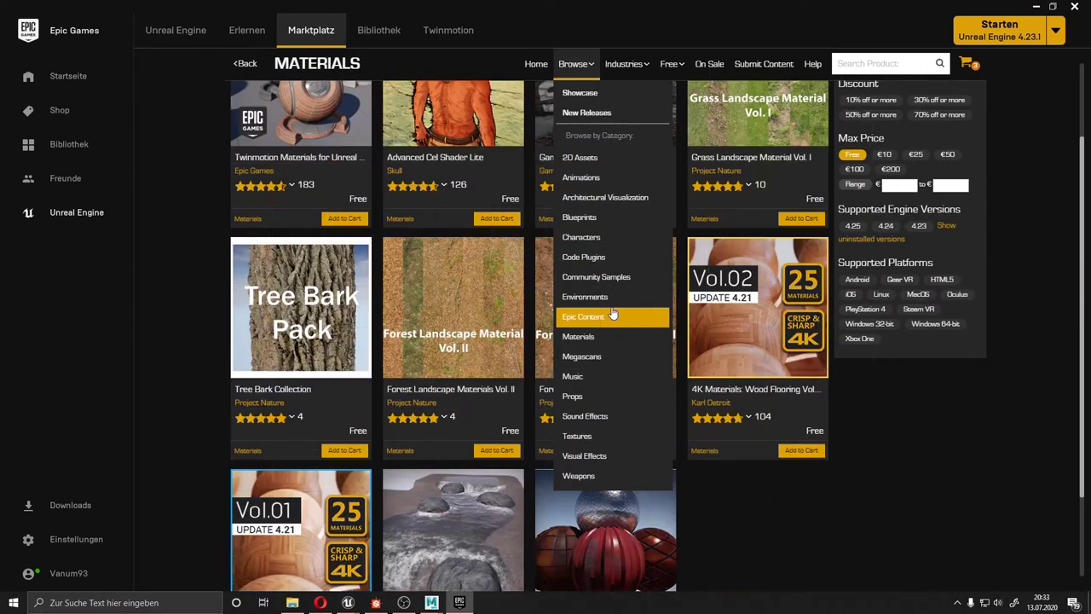
pyautogui.scroll(2, 846, 419)
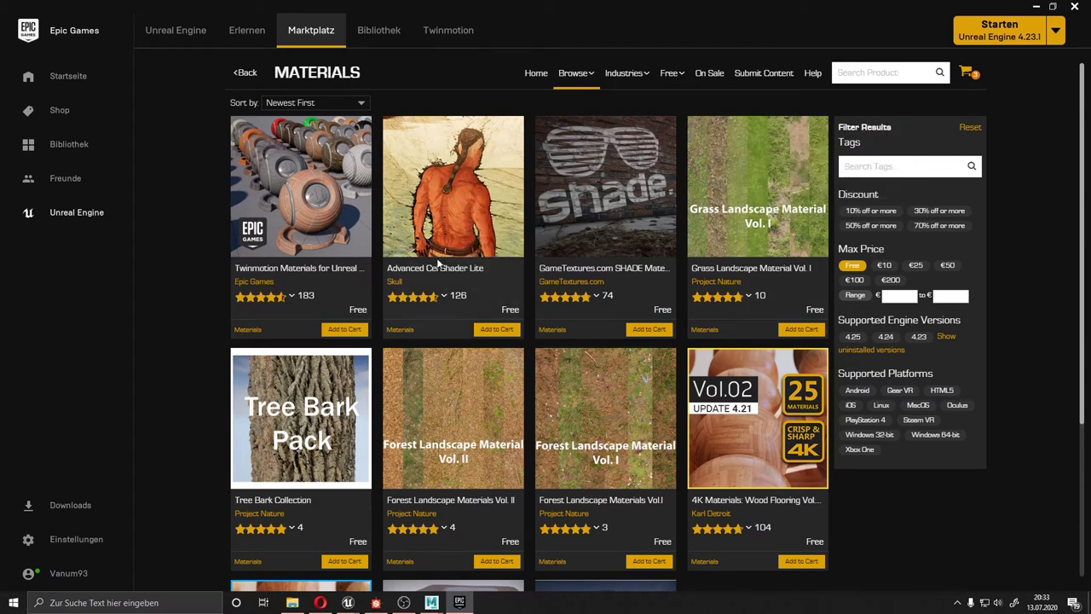
pyautogui.moveTo(401, 295)
pyautogui.moveTo(628, 75)
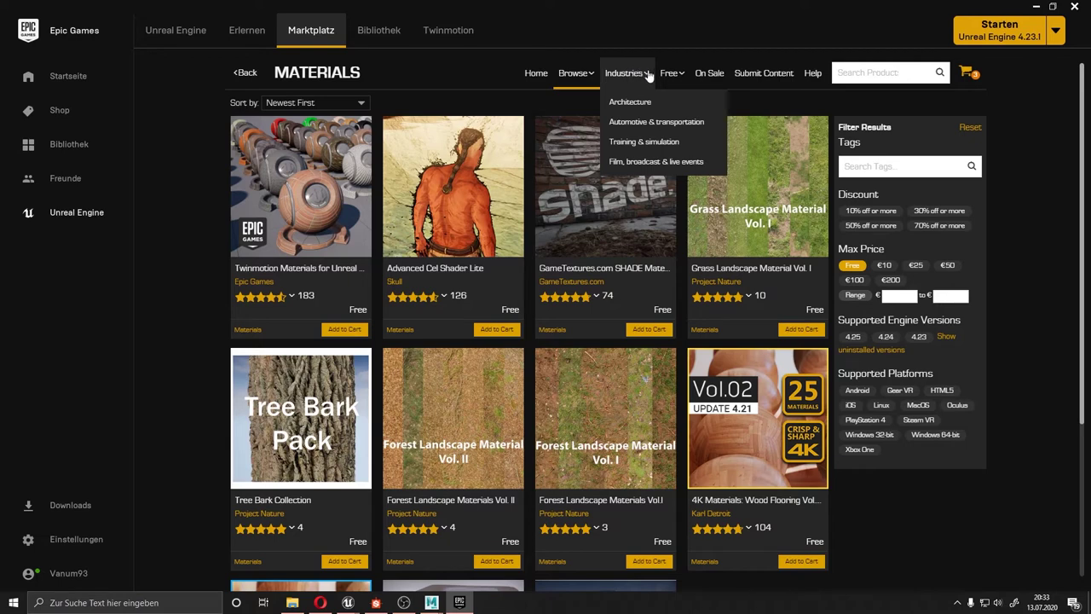
pyautogui.click(967, 72)
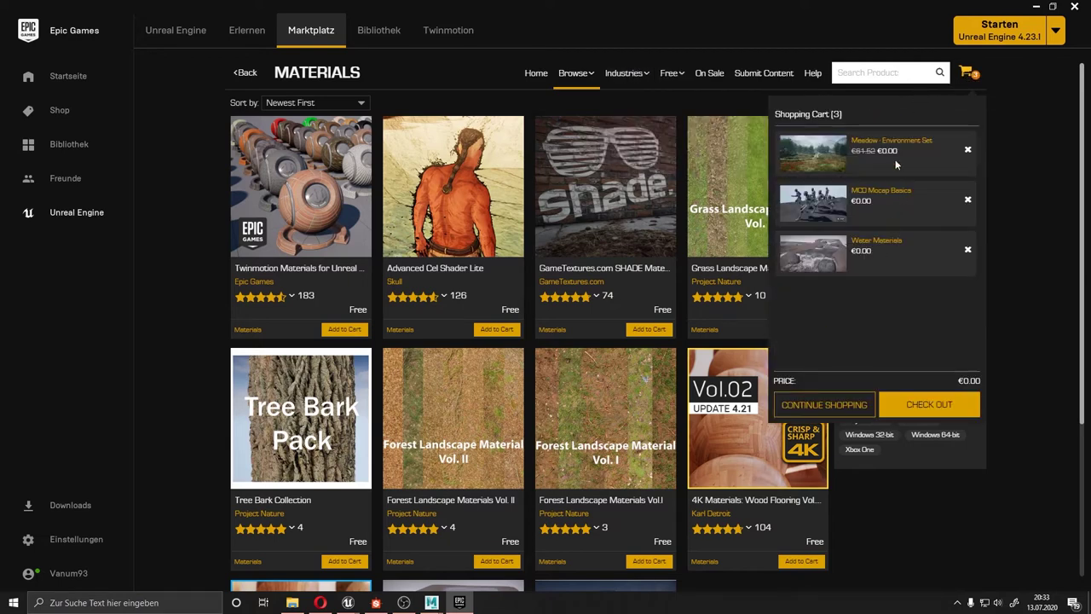
# Check out and place the free order for Meadow, MCO Mocap Basics and Water Materials.
pyautogui.click(952, 406)
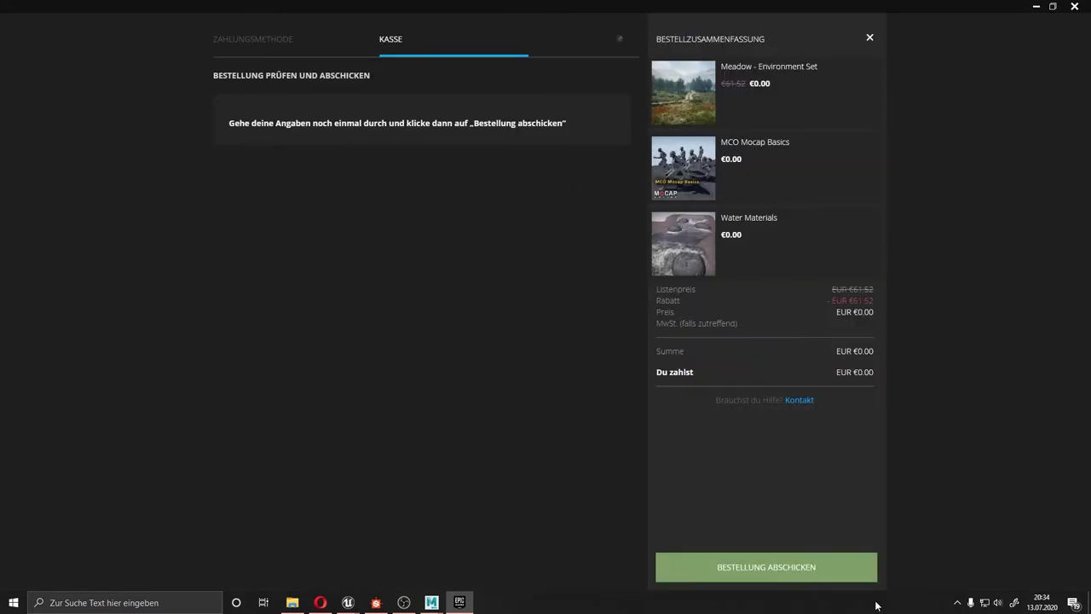
pyautogui.click(788, 577)
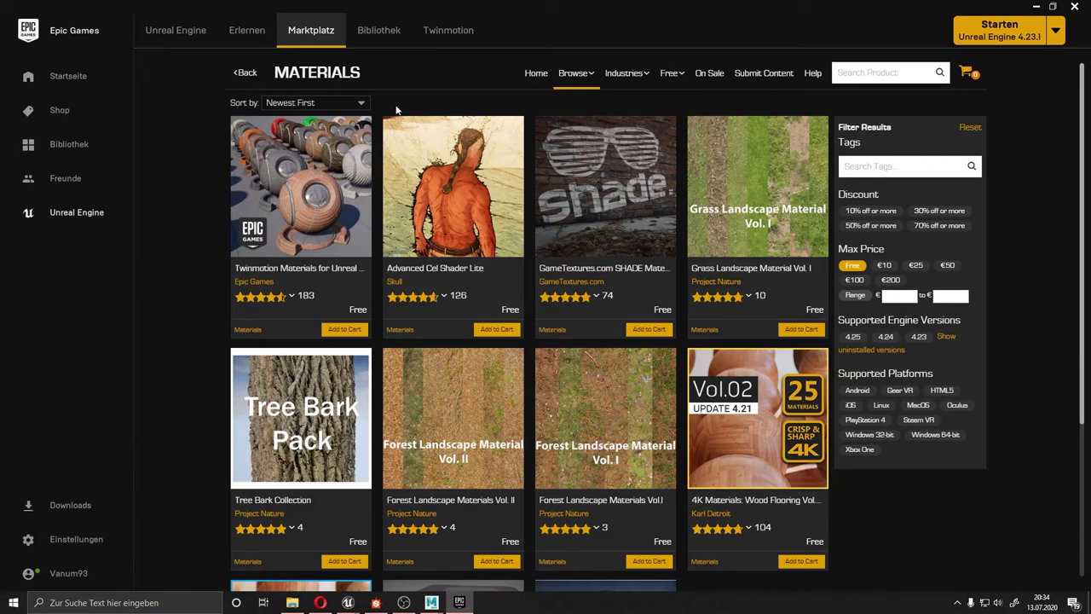
pyautogui.click(379, 32)
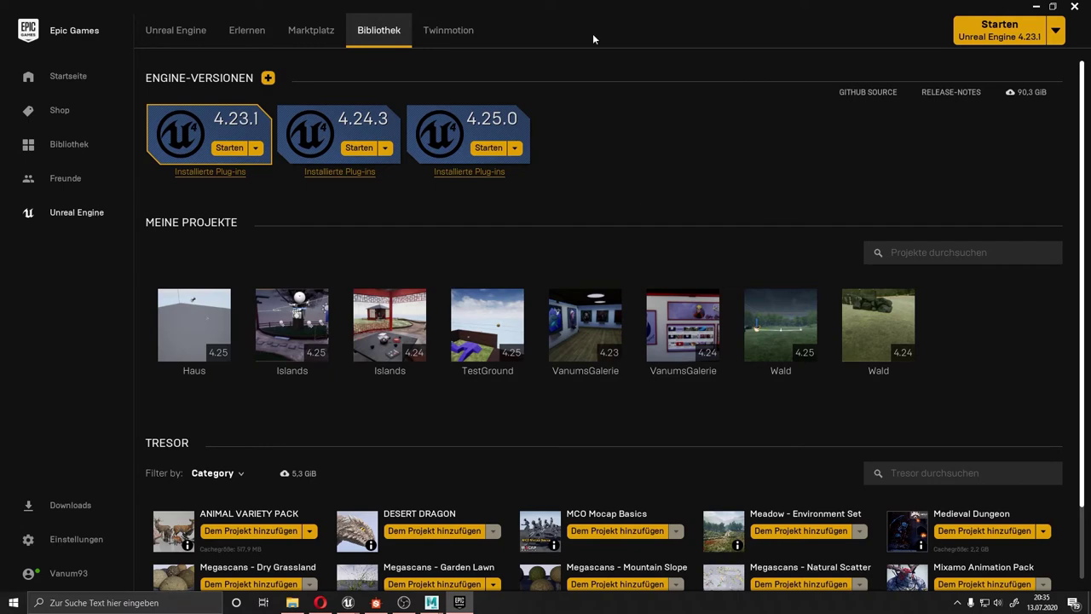
# Scroll the Library down to the Vault and show more options for the Animal Variety Pack.
pyautogui.scroll(-2, 884, 425)
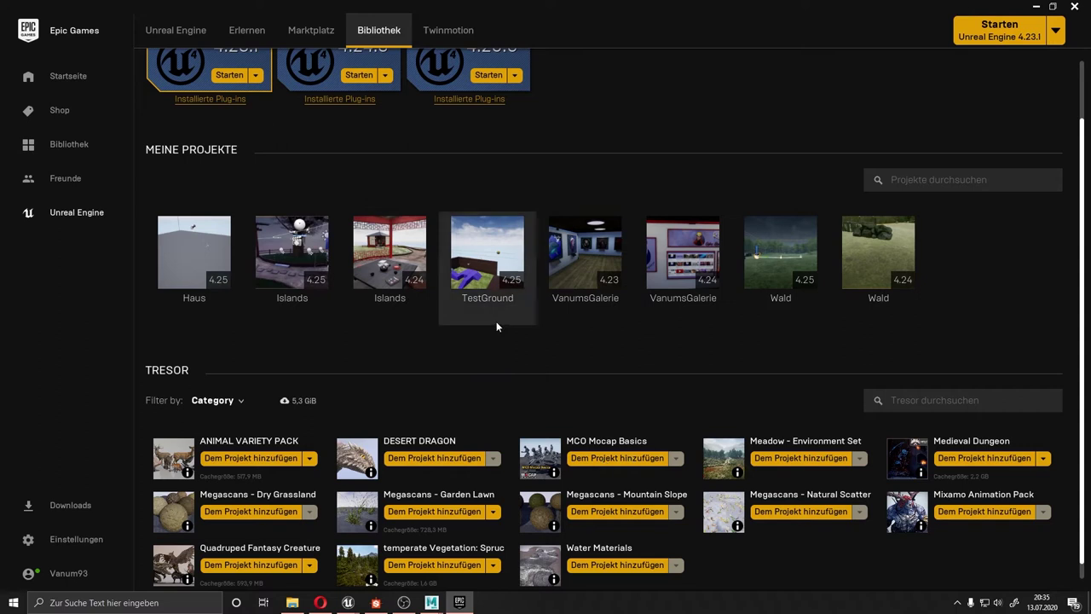
pyautogui.moveTo(515, 282)
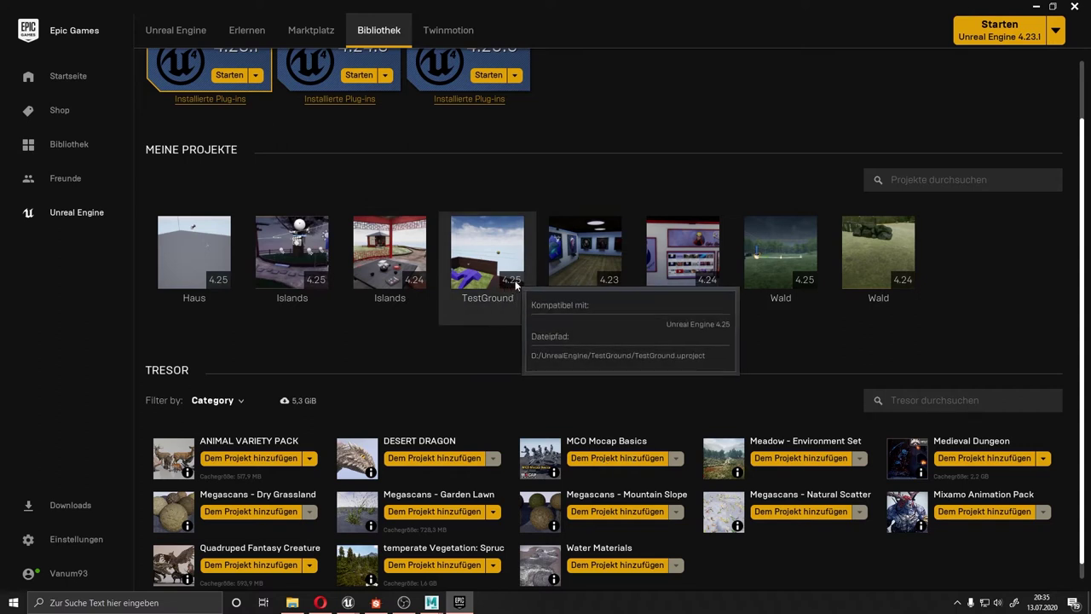
pyautogui.click(311, 459)
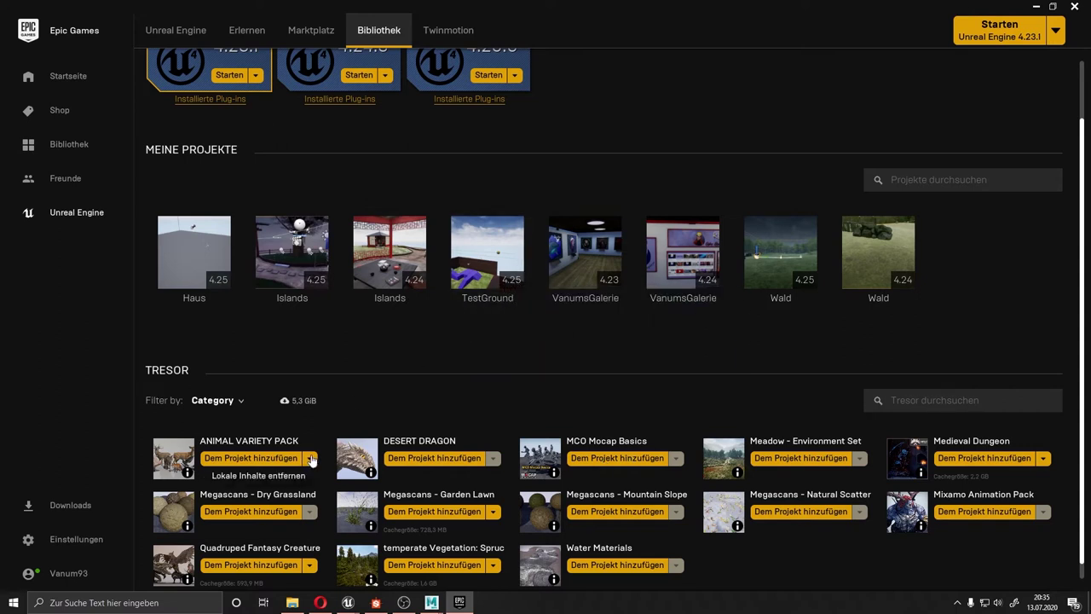
# Skip the Animal Variety Pack and add Desert Dragon to the TestGround project.
pyautogui.click(267, 459)
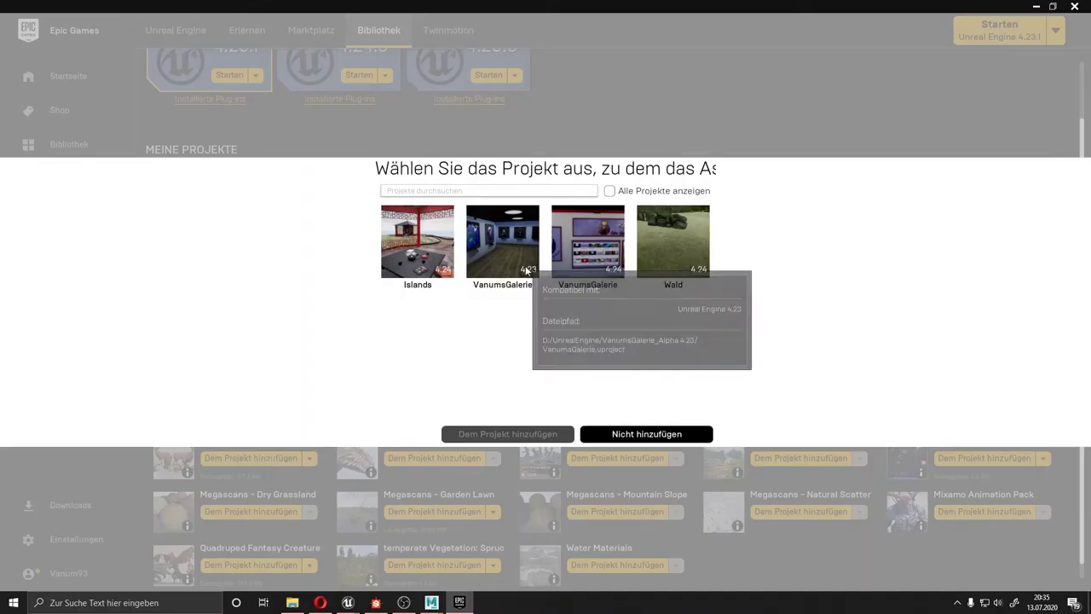
pyautogui.click(618, 436)
pyautogui.click(429, 461)
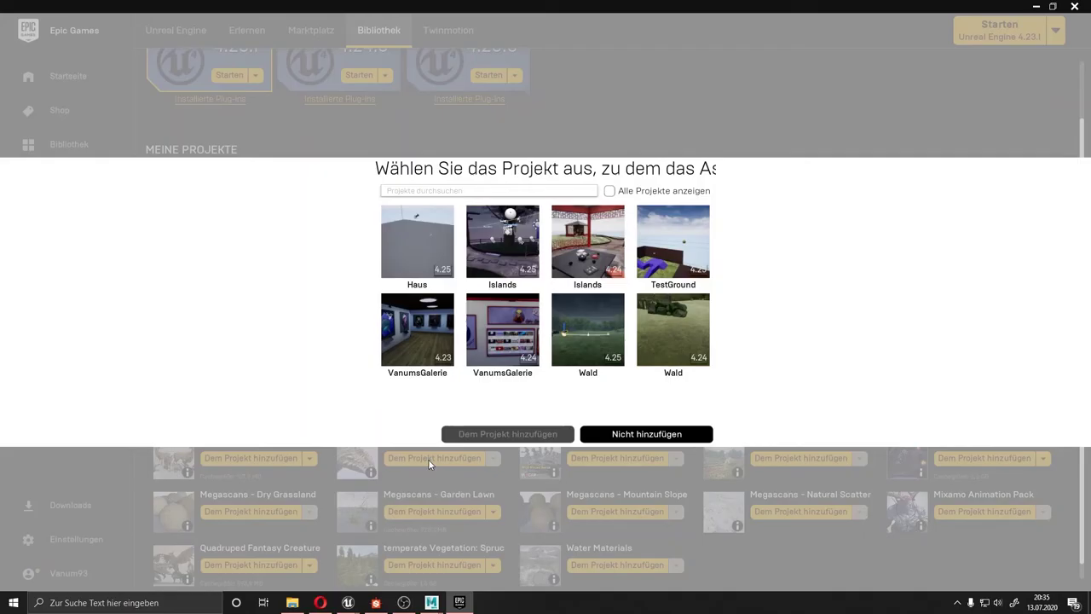
pyautogui.click(659, 255)
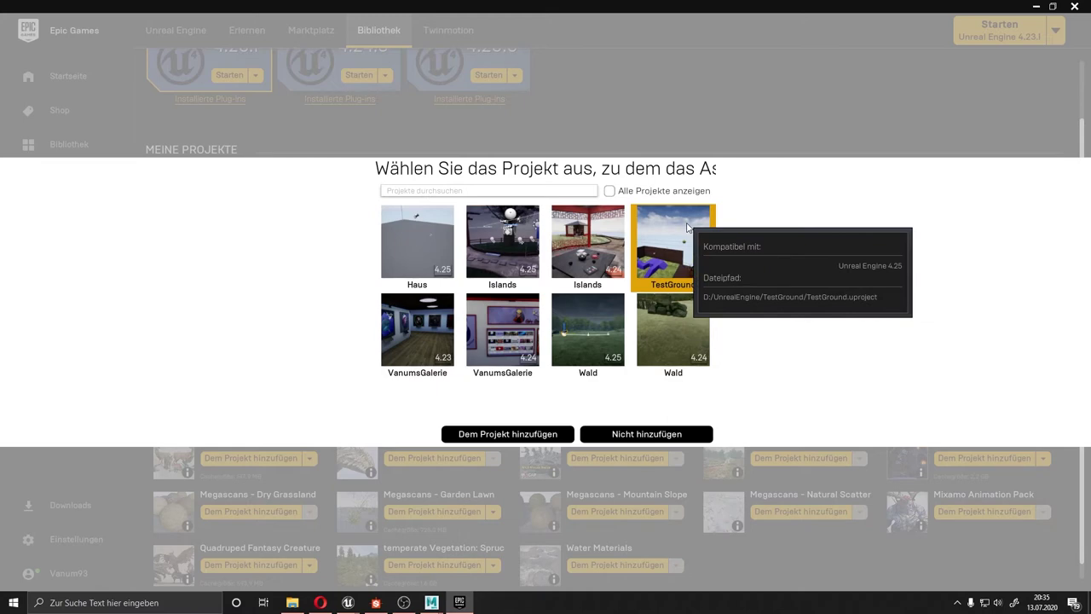
pyautogui.click(518, 434)
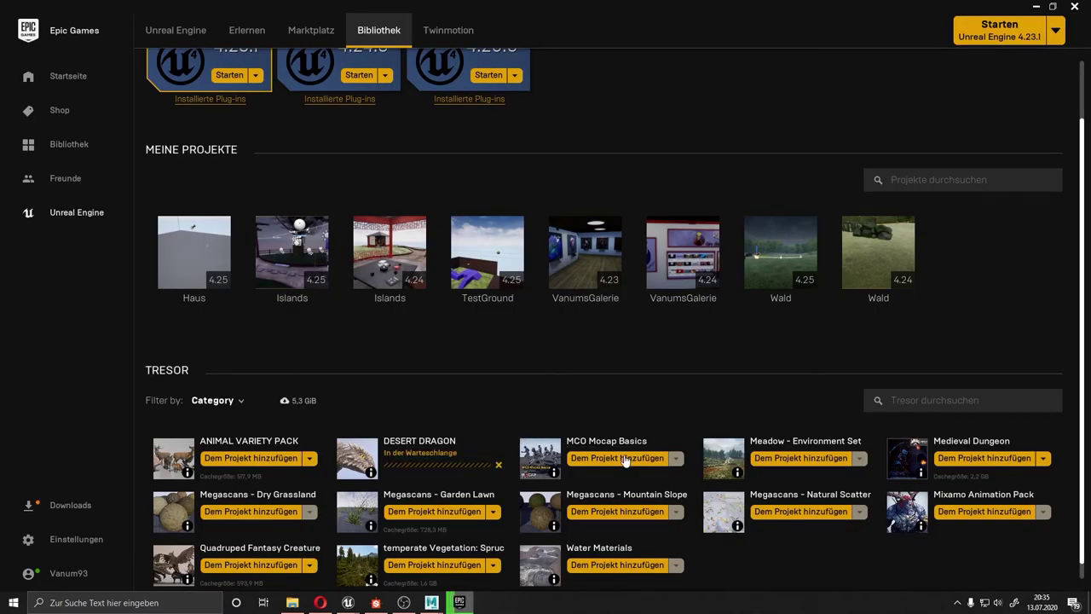
# Add MCO Mocap Basics and Meadow - Environment Set to the TestGround project.
pyautogui.click(626, 456)
pyautogui.click(669, 238)
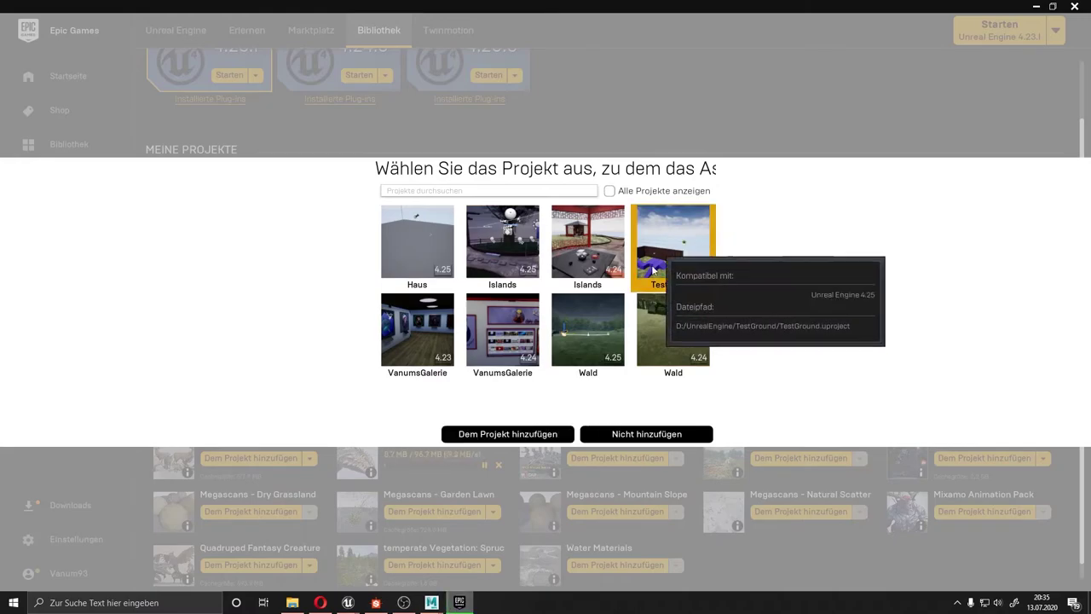
pyautogui.click(508, 434)
pyautogui.click(805, 460)
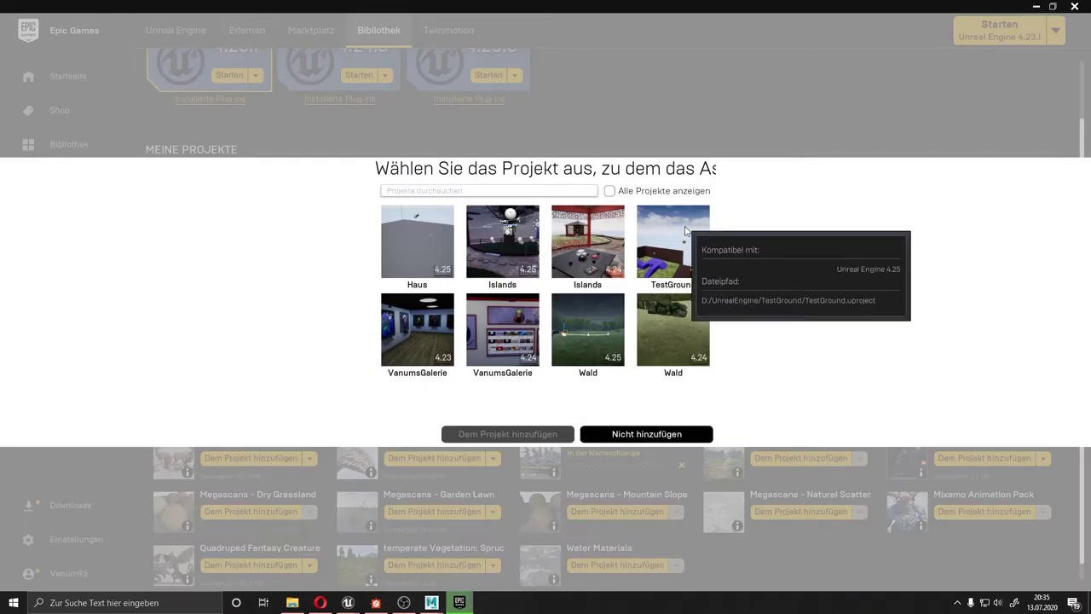
pyautogui.click(673, 242)
pyautogui.click(508, 434)
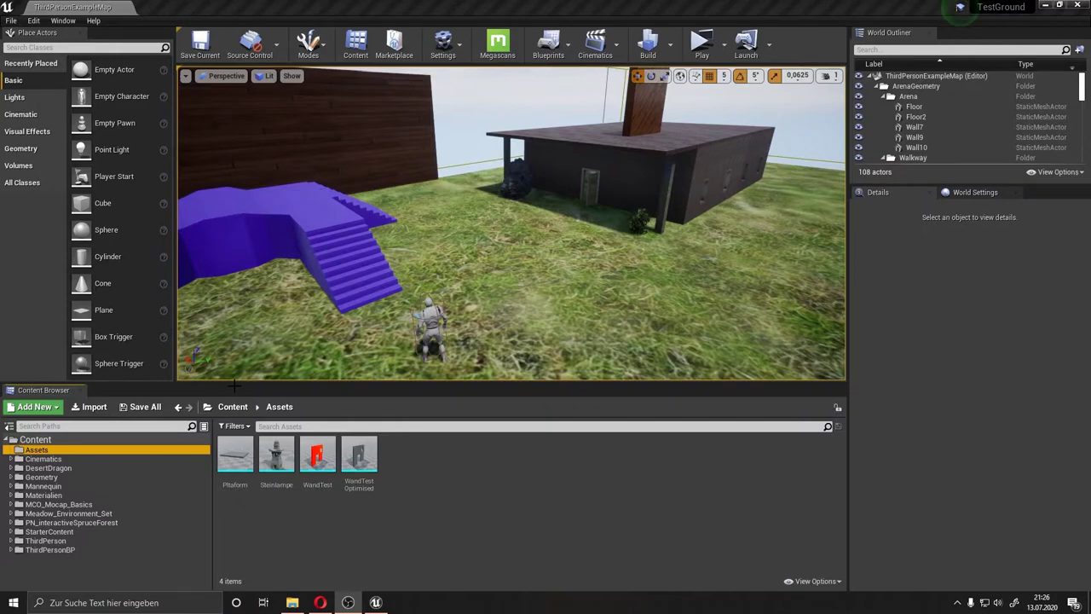
# Open the DesertDragon Animations folder and browse its 52 dragon animations.
pyautogui.click(34, 469)
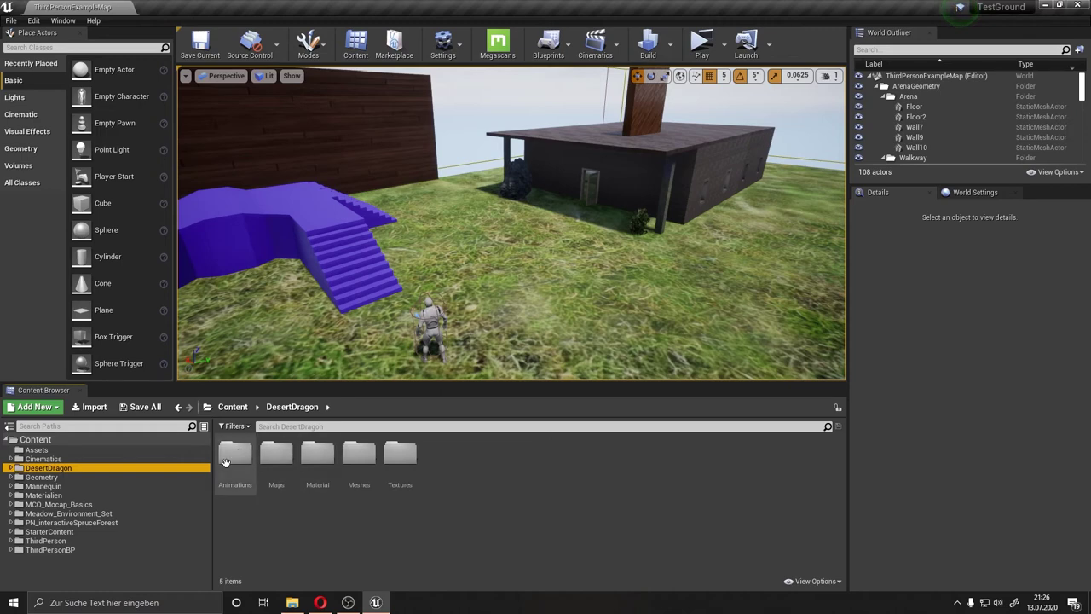
pyautogui.click(10, 468)
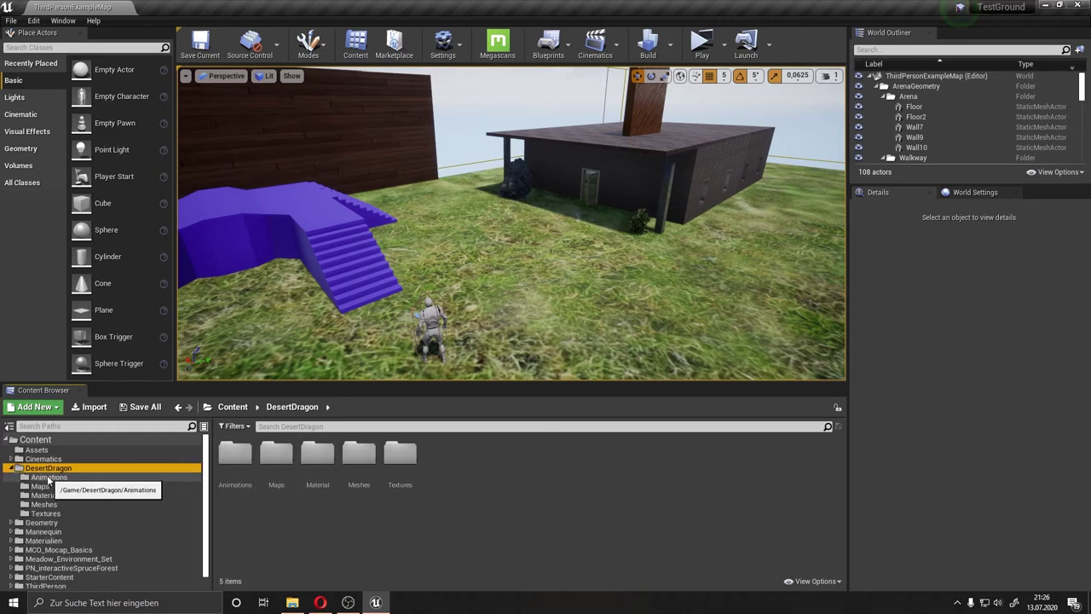
pyautogui.click(49, 478)
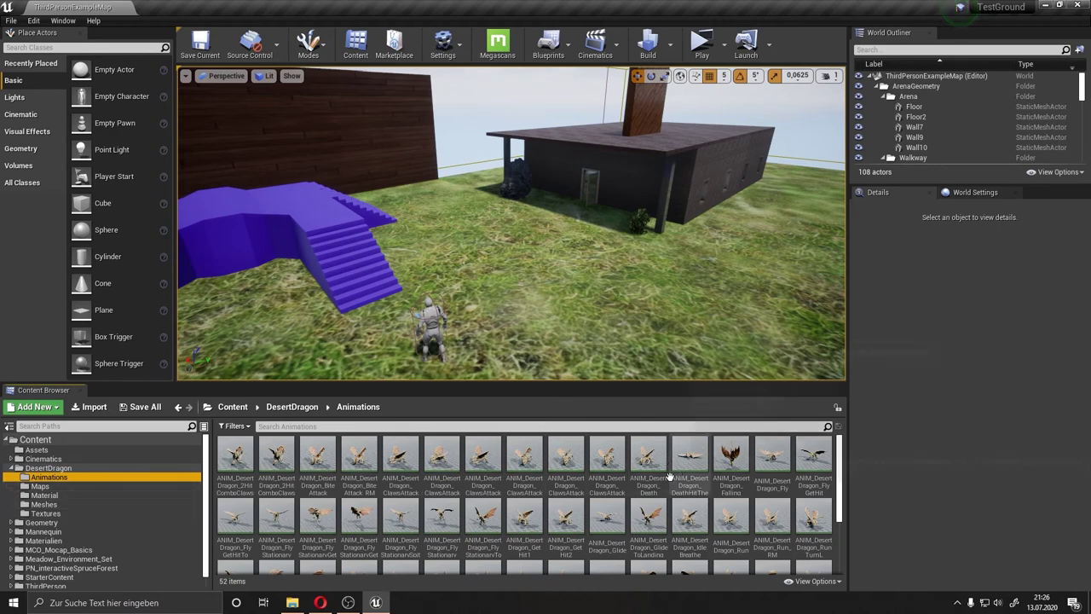
pyautogui.scroll(-2, 677, 473)
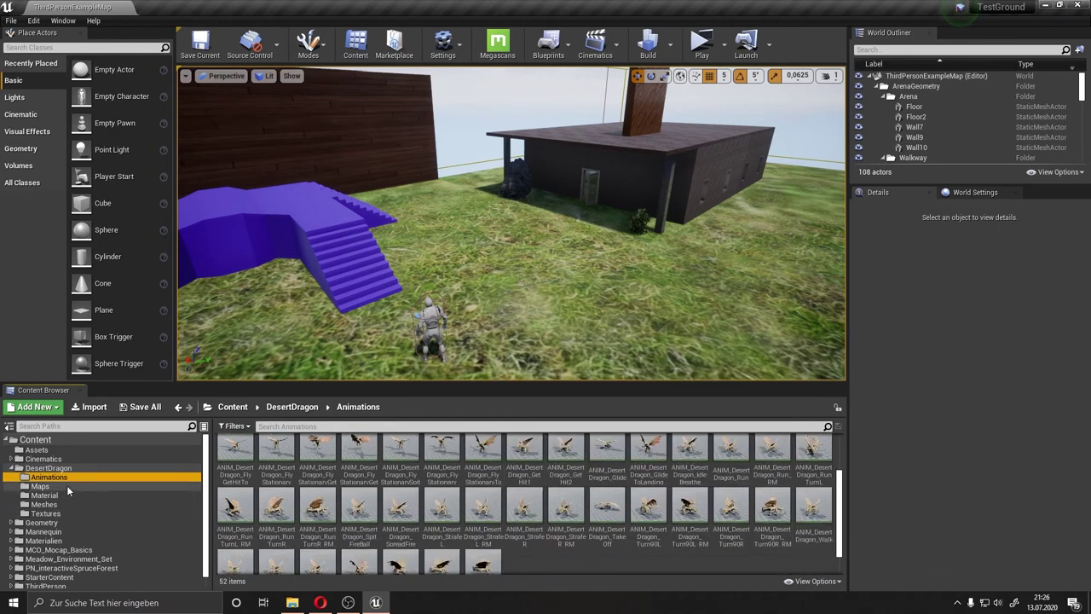
pyautogui.scroll(-2, 601, 517)
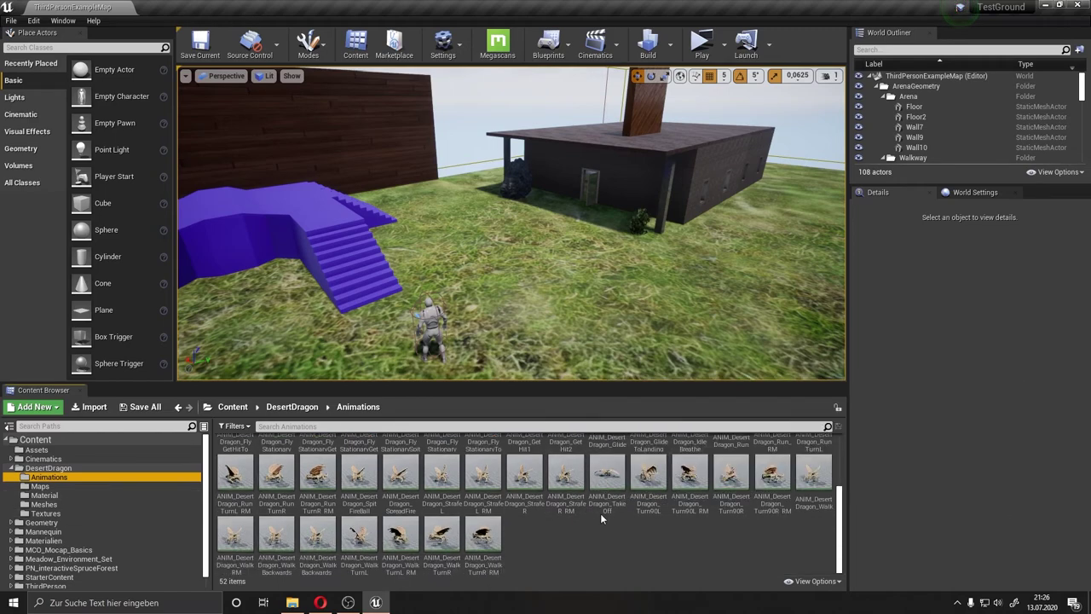
pyautogui.moveTo(408, 534)
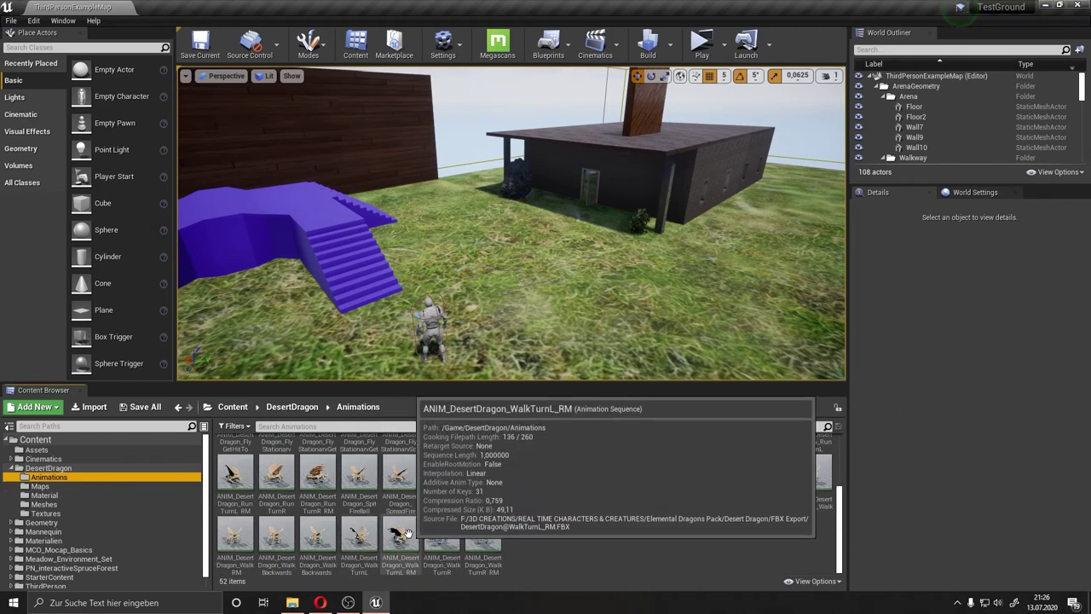
pyautogui.scroll(2, 566, 533)
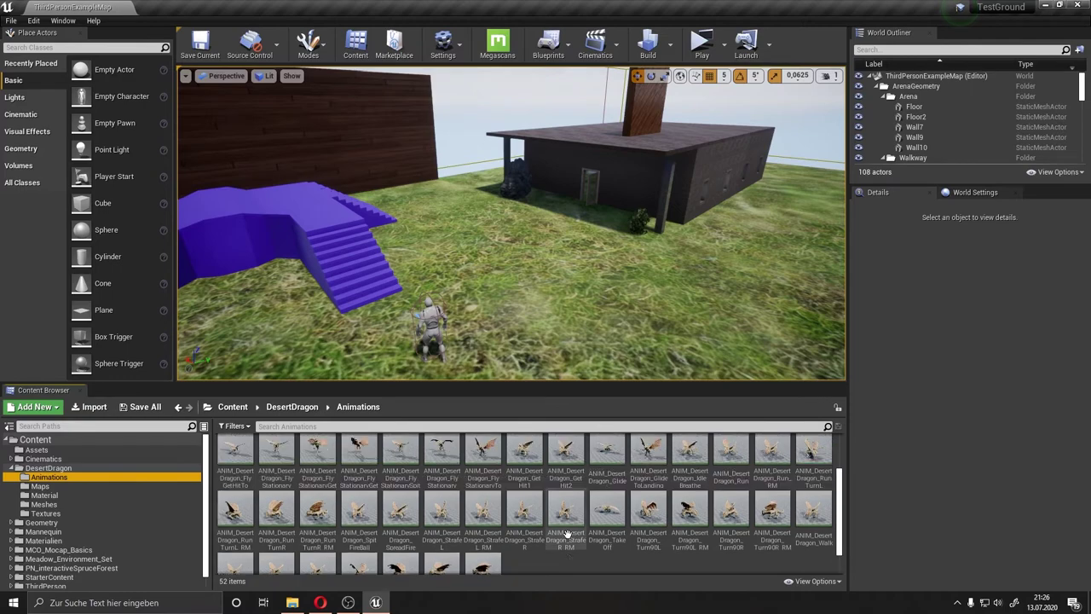
pyautogui.scroll(2, 567, 533)
# Place the FlyStationary Desert Dragon animation into the level.
pyautogui.moveTo(715, 456)
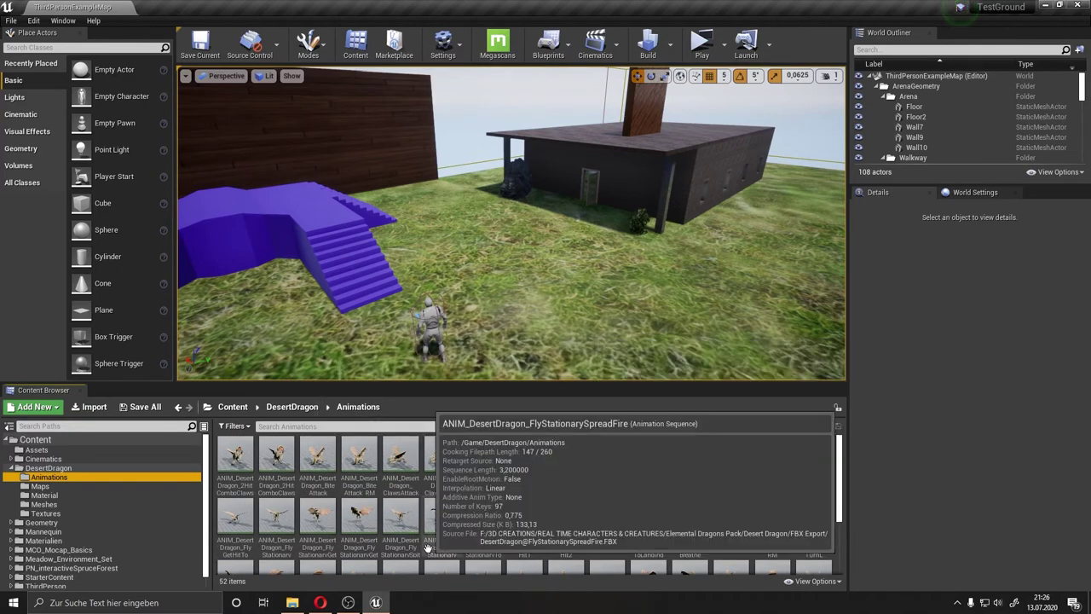
pyautogui.moveTo(330, 522)
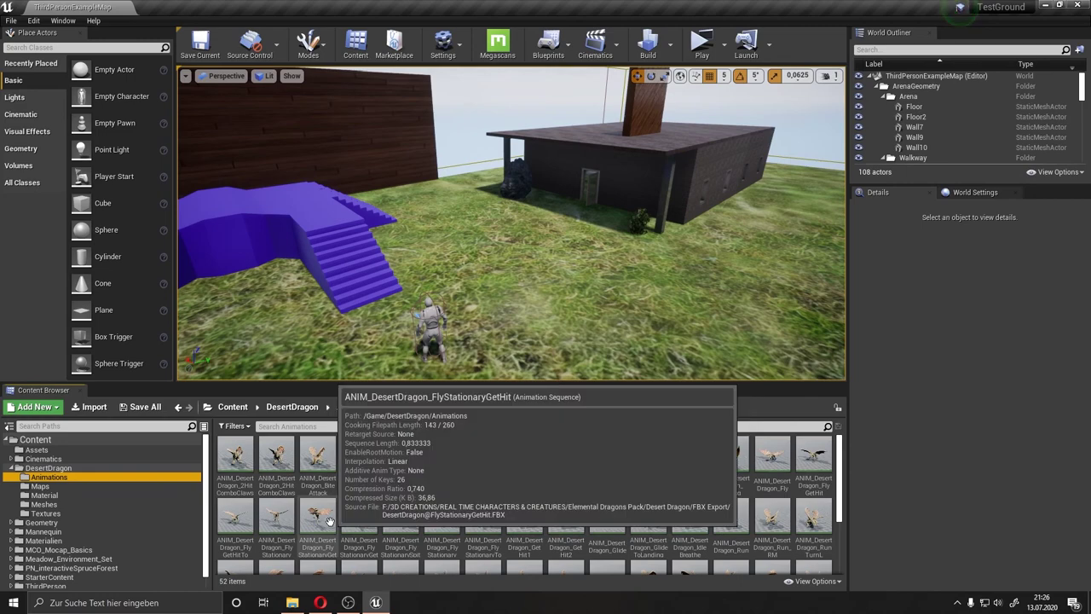
pyautogui.moveTo(276, 520); pyautogui.dragTo(485, 252)
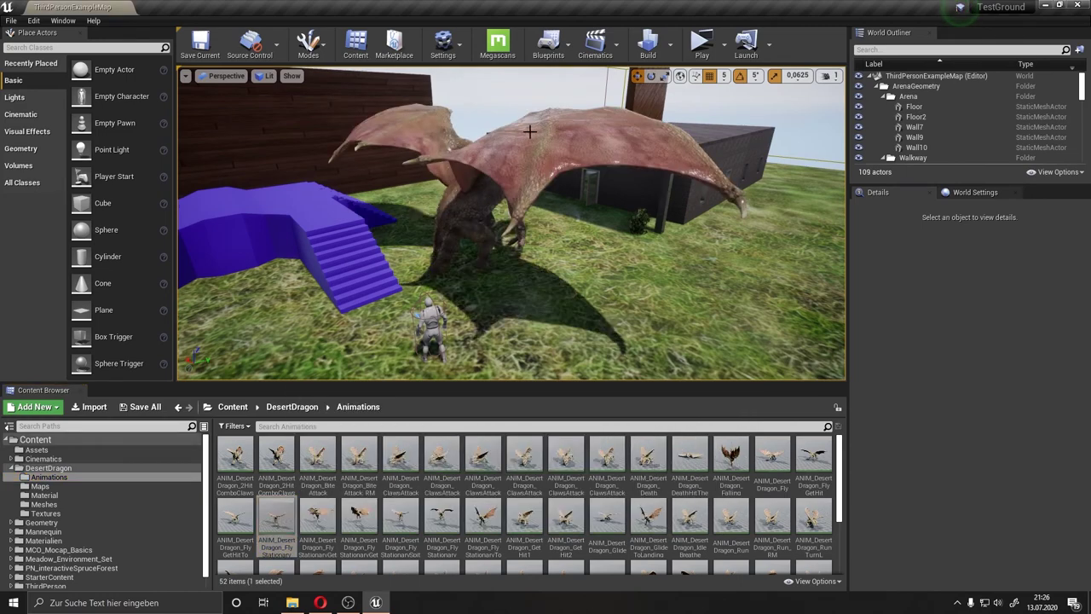
# Focus the placed dragon and rotate it 130° about Z so it faces the camera.
pyautogui.click(529, 131)
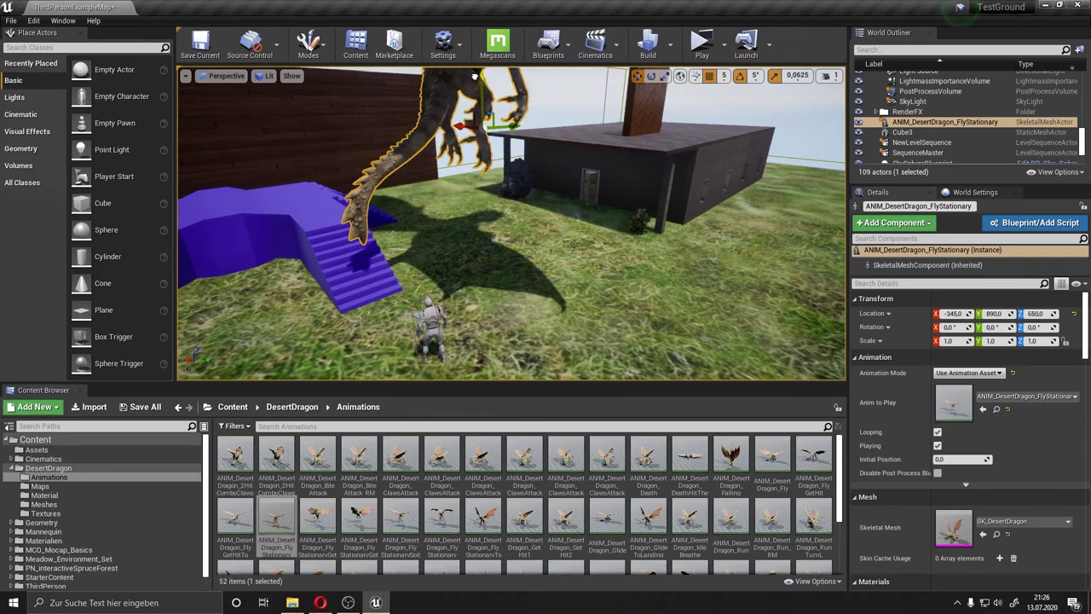
pyautogui.press('f')
pyautogui.press('e')
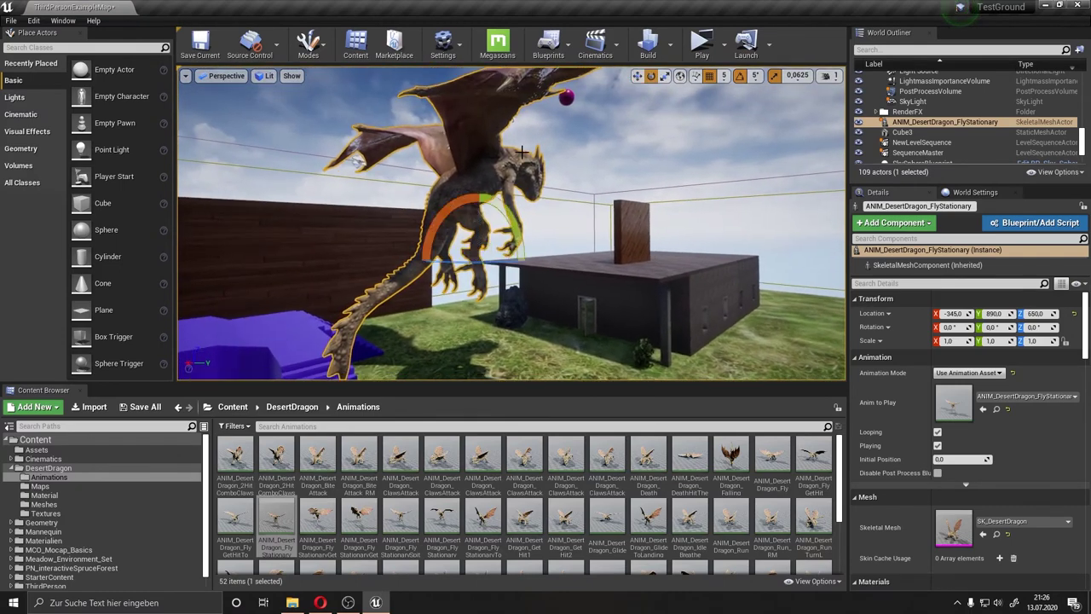
pyautogui.moveTo(467, 271); pyautogui.dragTo(545, 260)
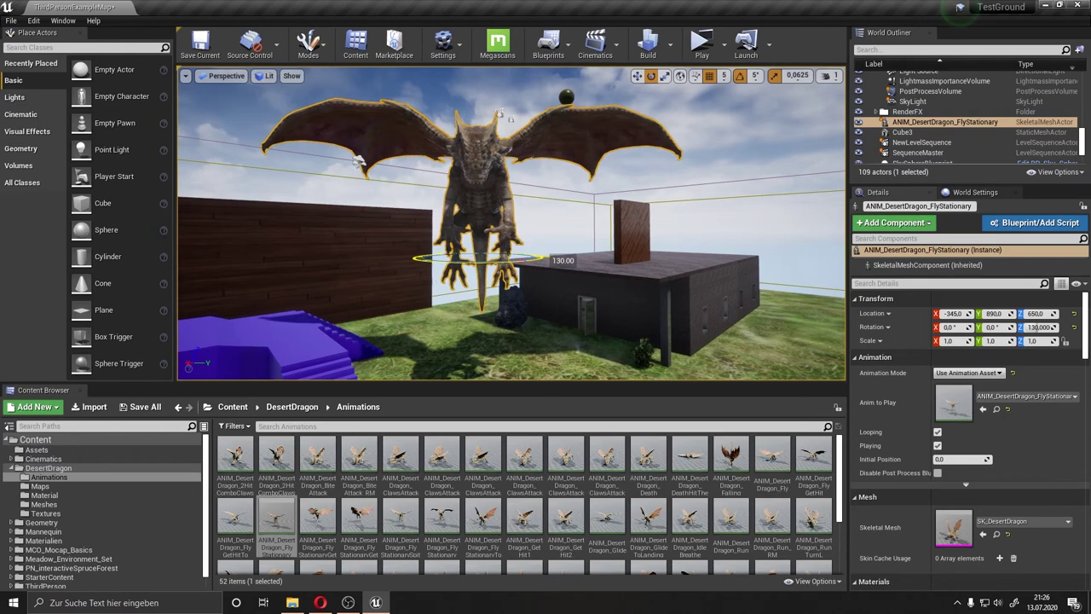
pyautogui.click(713, 127)
pyautogui.moveTo(713, 127)
pyautogui.mouseDown(button='right')
pyautogui.moveTo(191, 260)
pyautogui.moveTo(728, 170)
pyautogui.mouseUp(button='right')
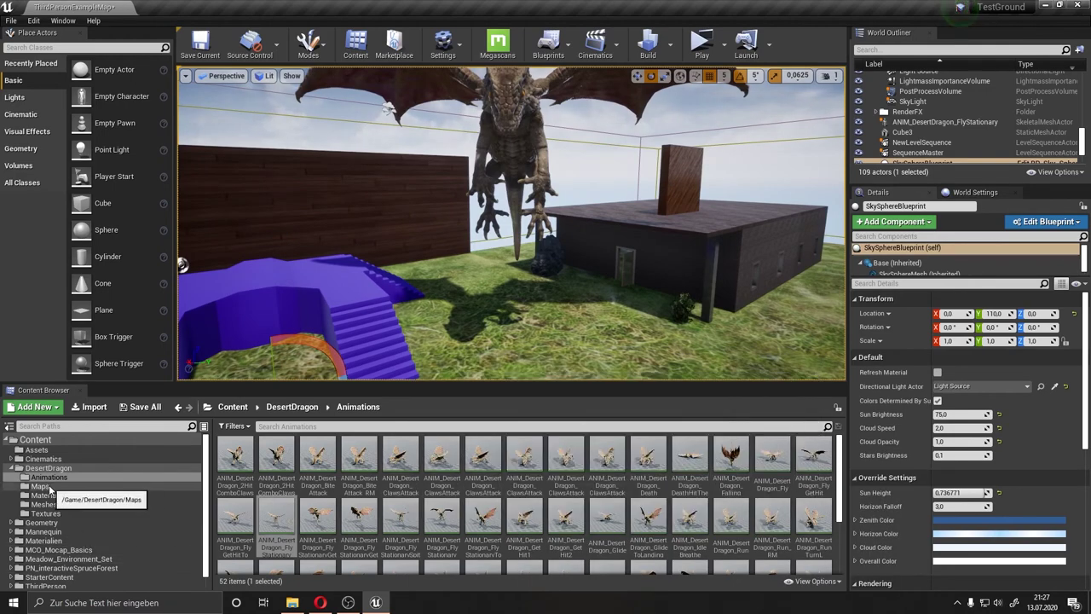
pyautogui.click(50, 487)
pyautogui.click(45, 495)
pyautogui.click(47, 487)
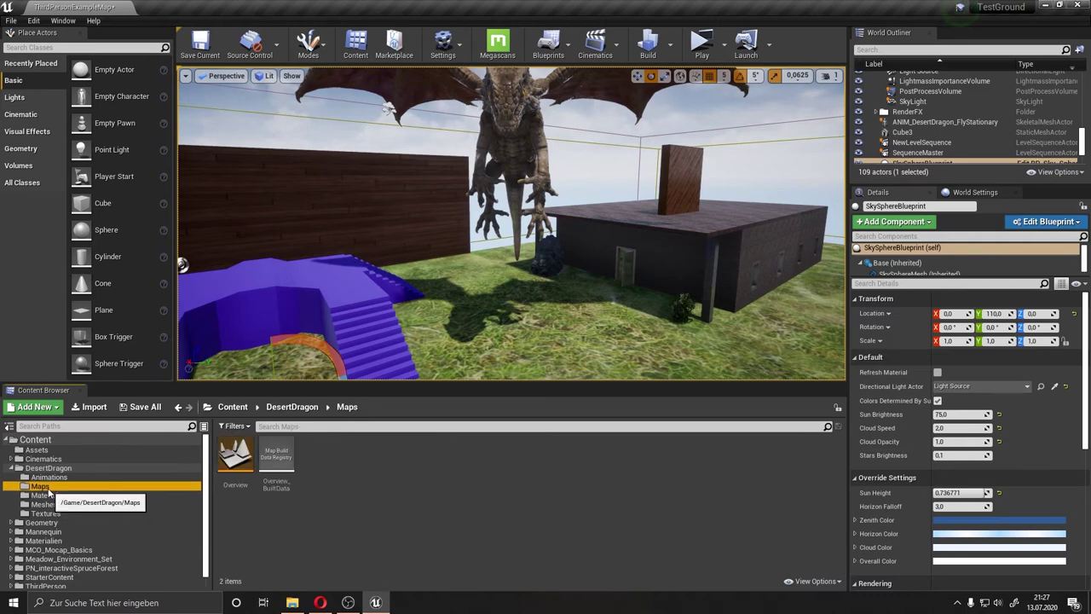
pyautogui.rightClick(49, 492)
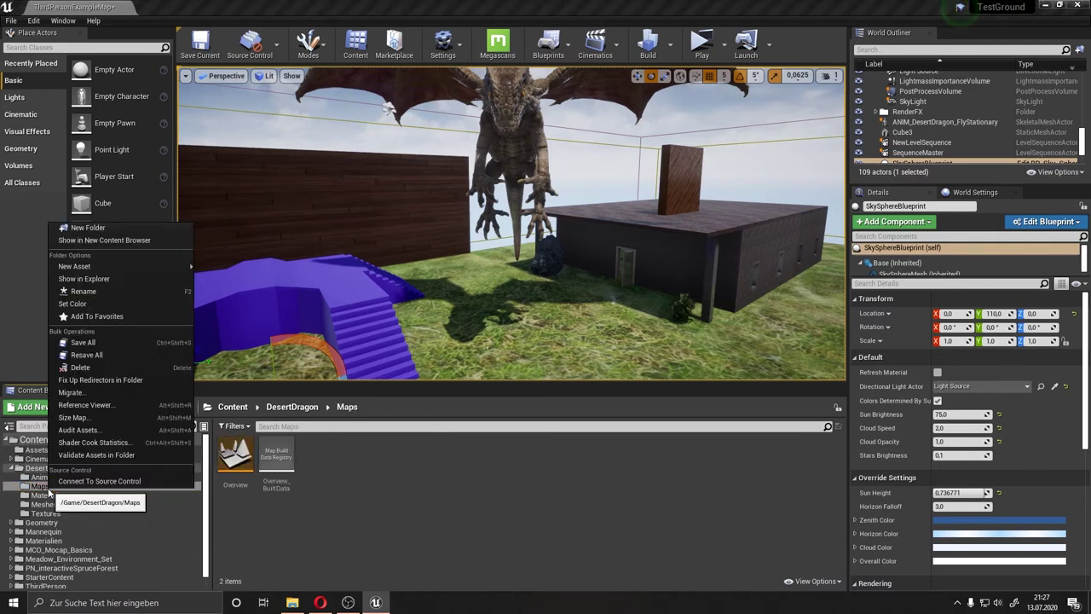
pyautogui.click(211, 519)
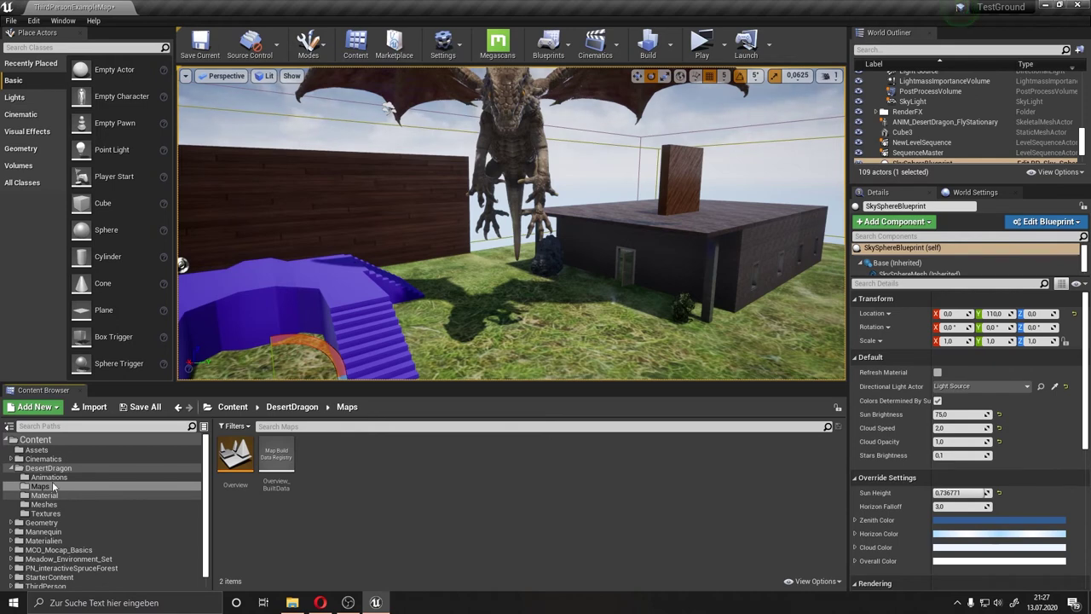
pyautogui.click(724, 44)
pyautogui.click(736, 66)
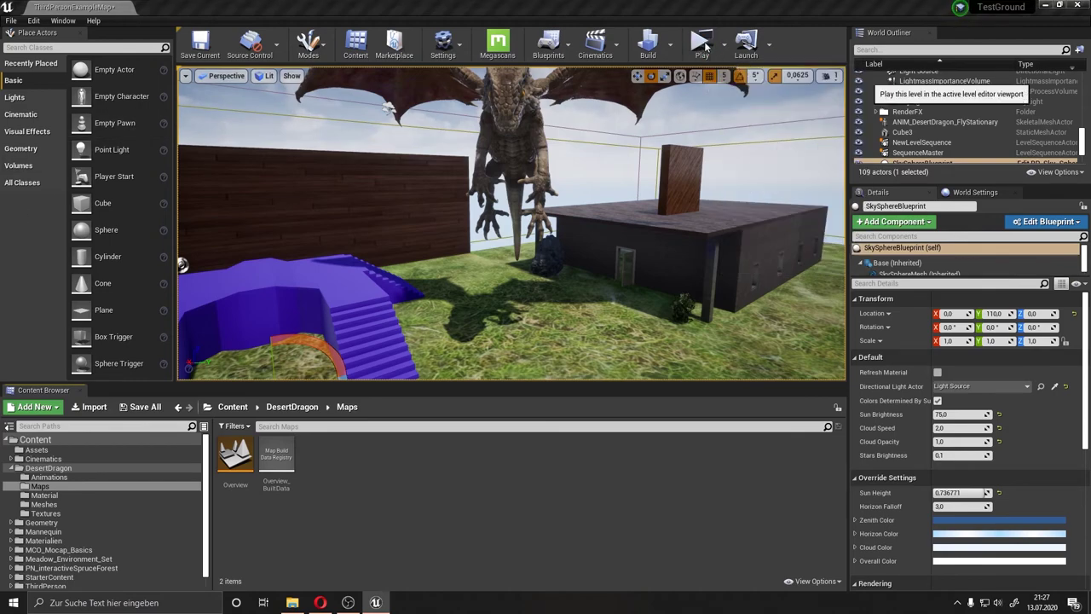
pyautogui.click(706, 45)
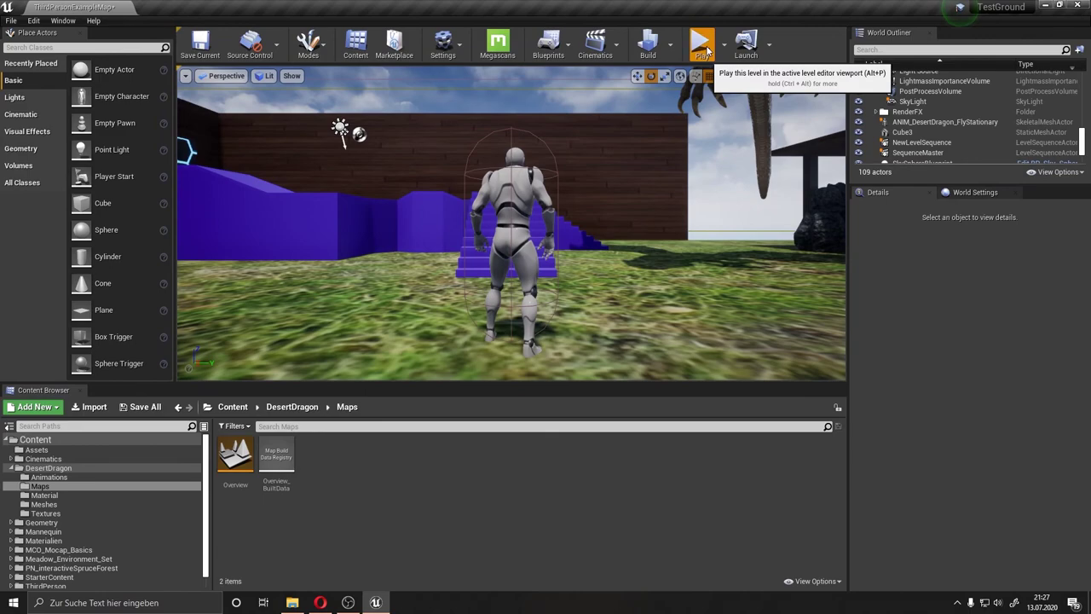
pyautogui.click(706, 49)
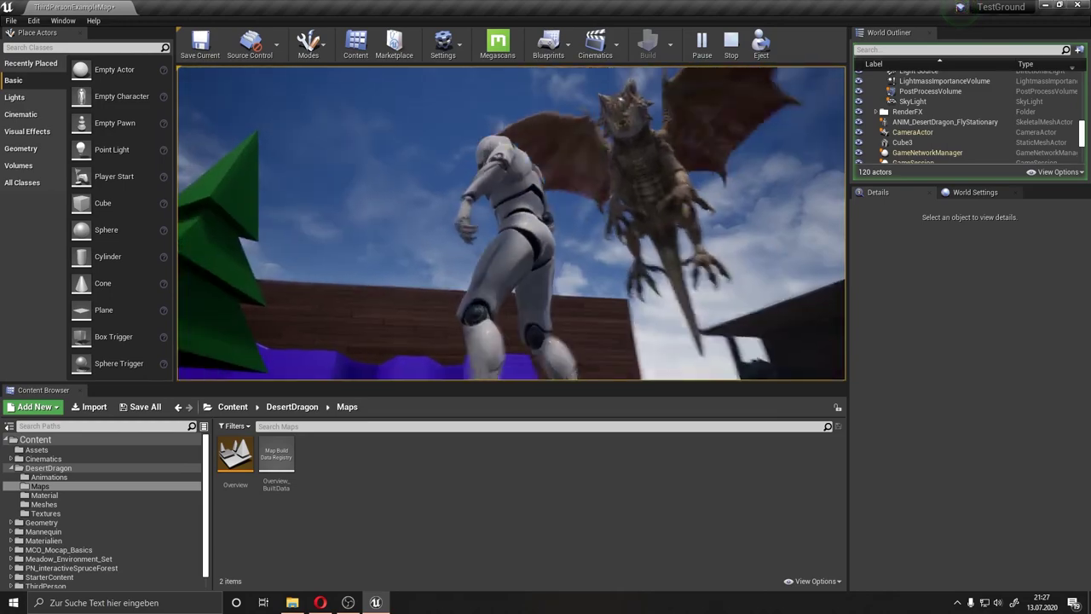
pyautogui.press('Escape')
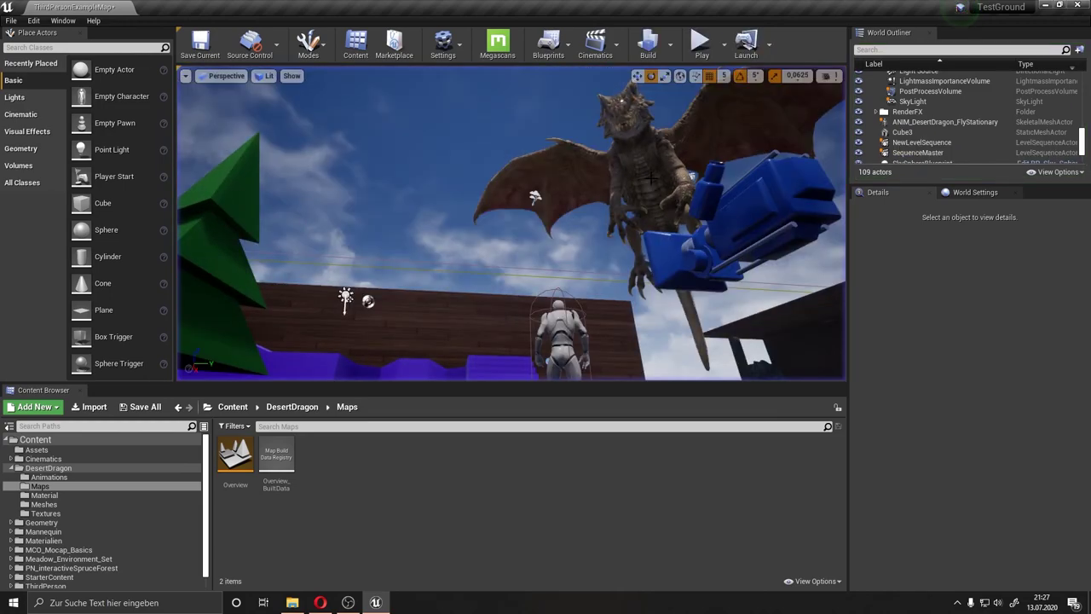
pyautogui.moveTo(650, 176); pyautogui.dragTo(651, 222, button='right')
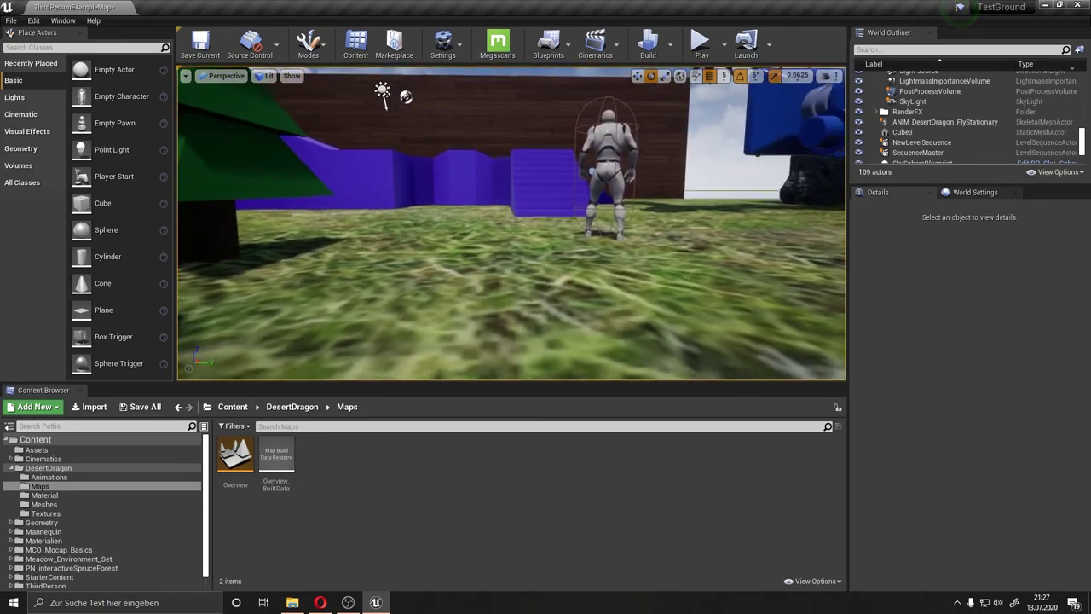
pyautogui.click(829, 75)
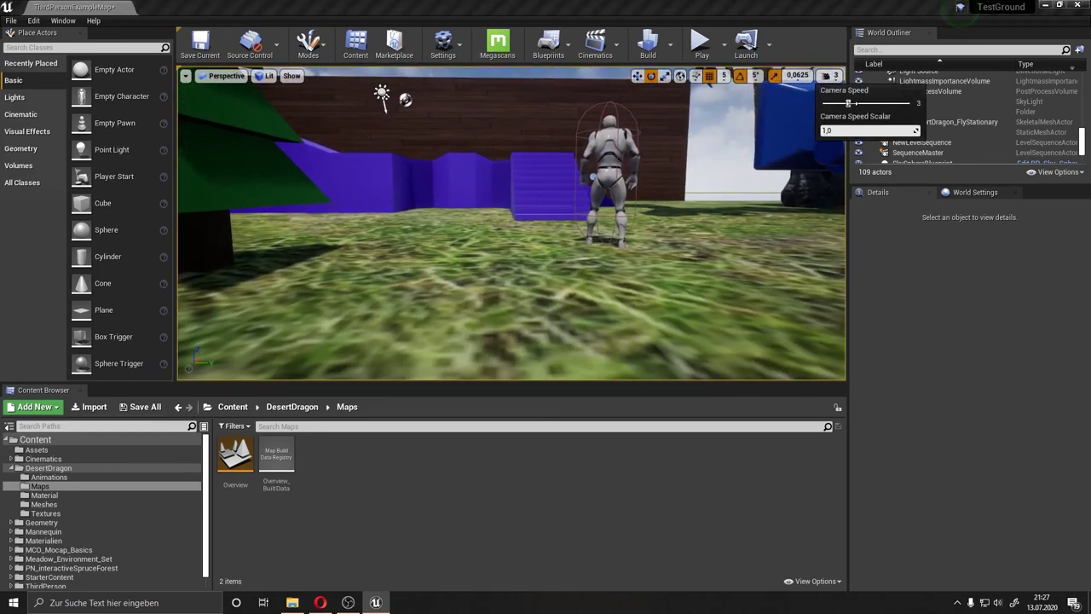
pyautogui.moveTo(511, 256); pyautogui.dragTo(477, 273, button='right')
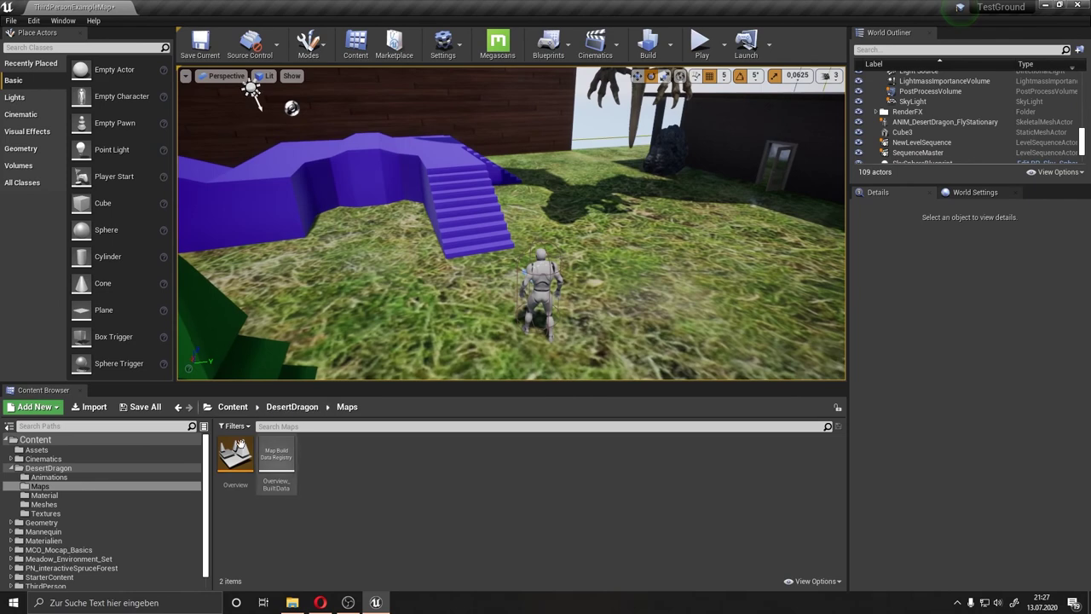
pyautogui.click(13, 468)
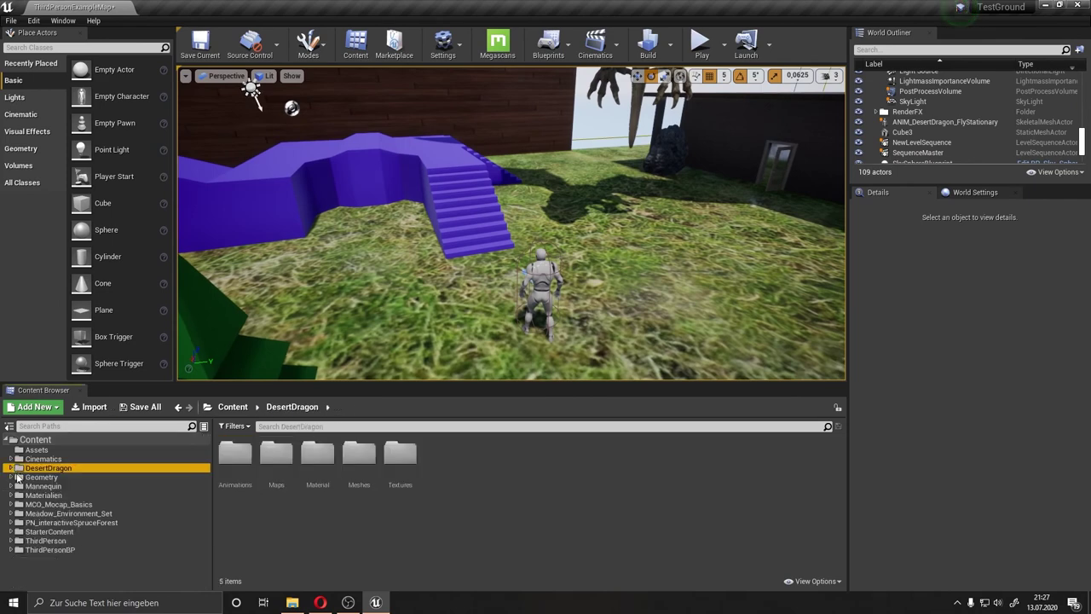
# Place Walk_04_Texting_Loop from MCO_Mocap_Basics > Animation > Walks > Root_Motion on the grass.
pyautogui.click(51, 503)
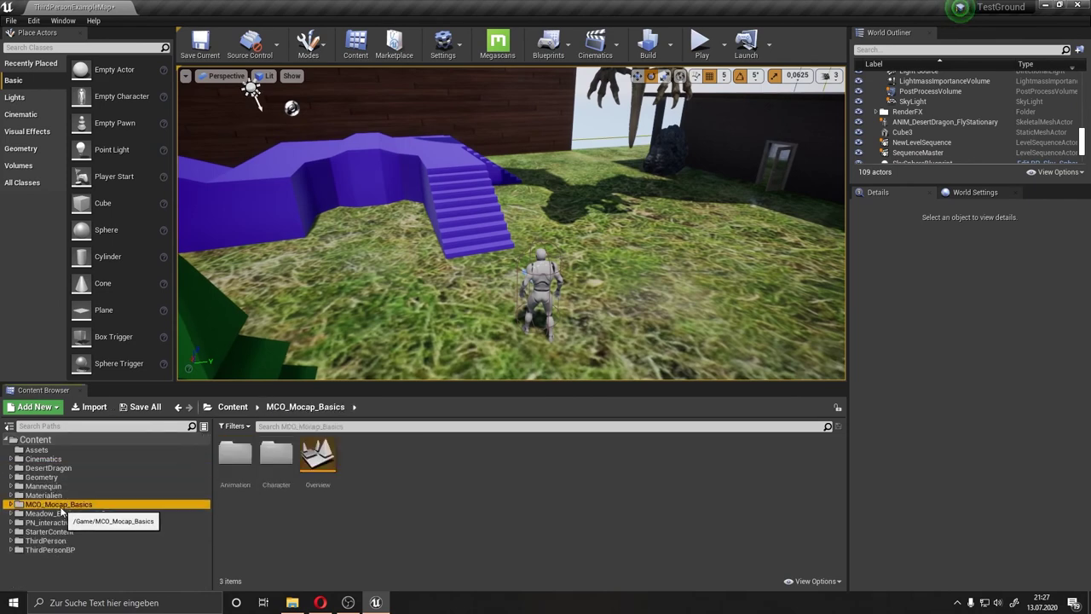
pyautogui.doubleClick(235, 453)
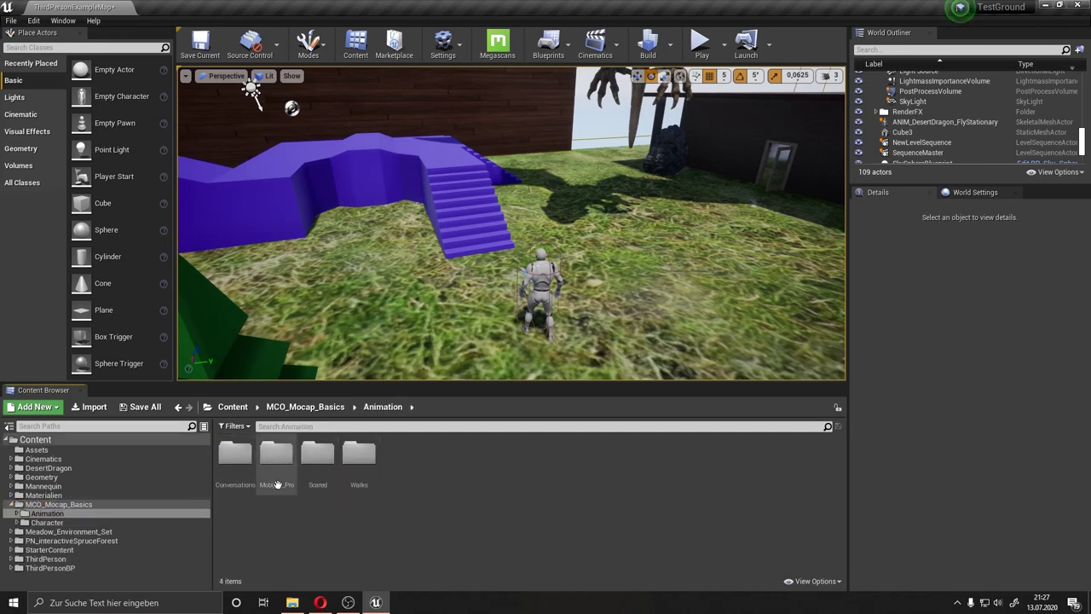
pyautogui.doubleClick(360, 487)
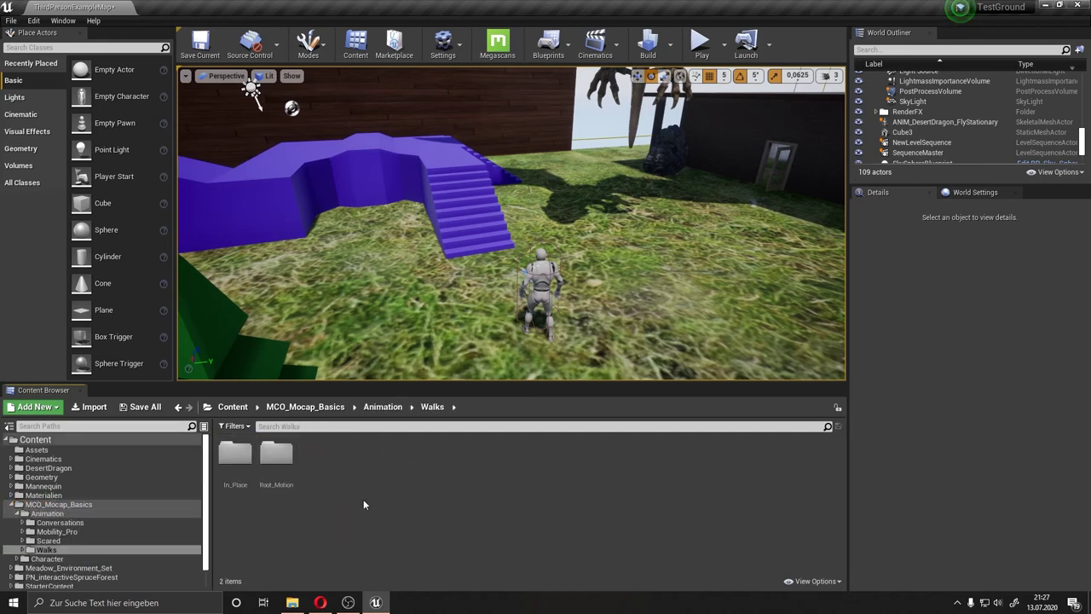
pyautogui.doubleClick(280, 459)
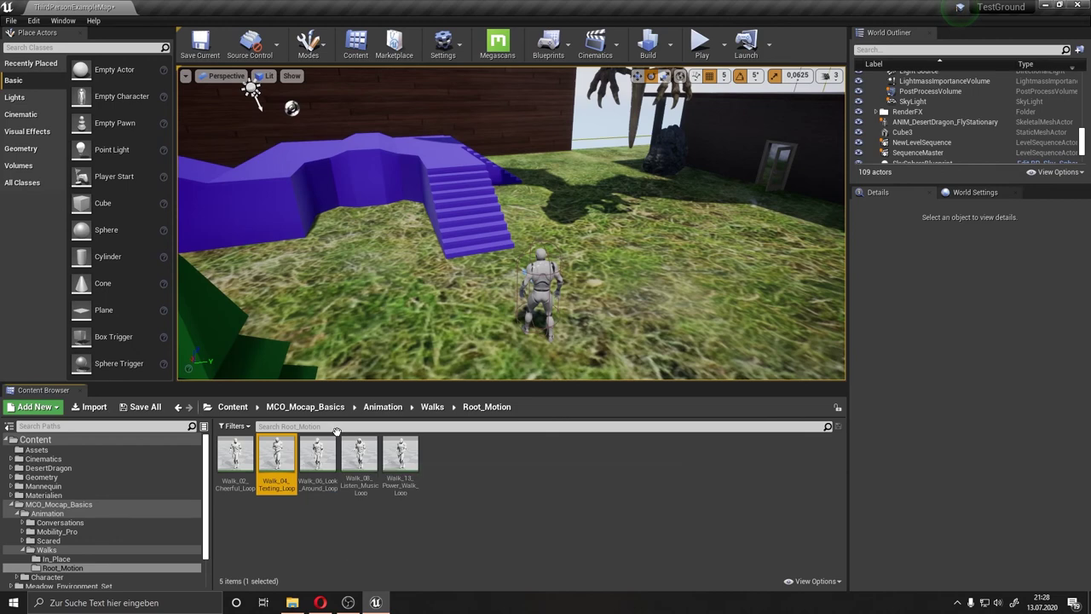
pyautogui.moveTo(276, 456); pyautogui.dragTo(633, 242)
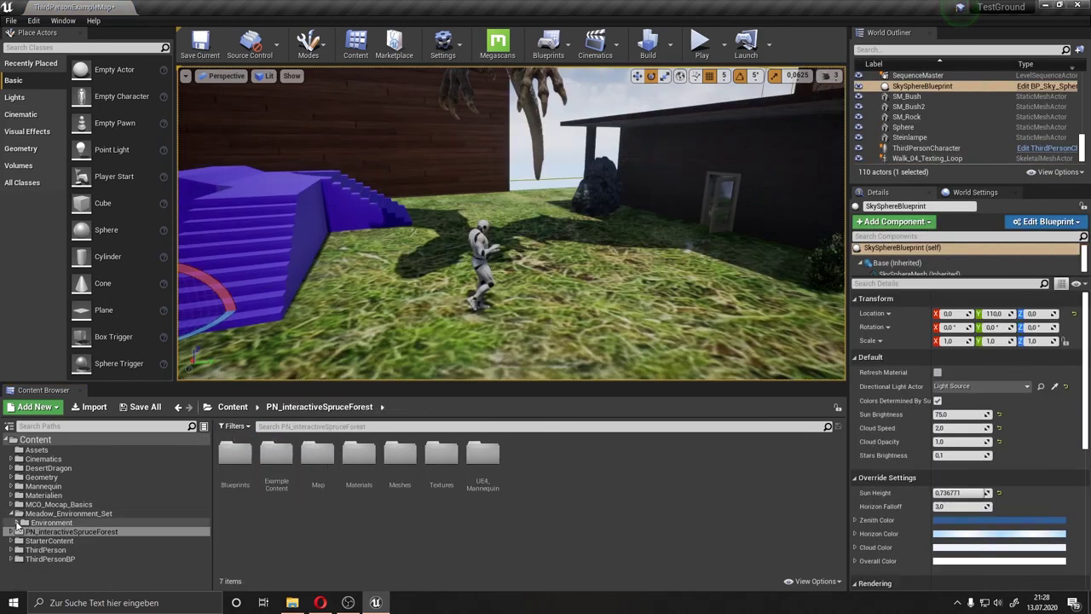
pyautogui.click(16, 523)
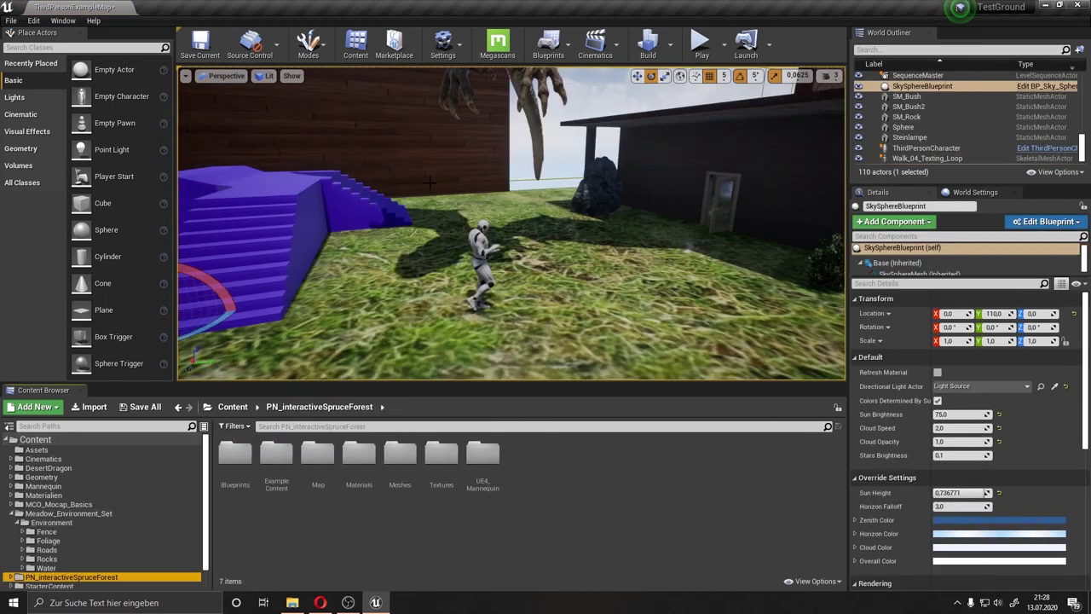
pyautogui.click(693, 41)
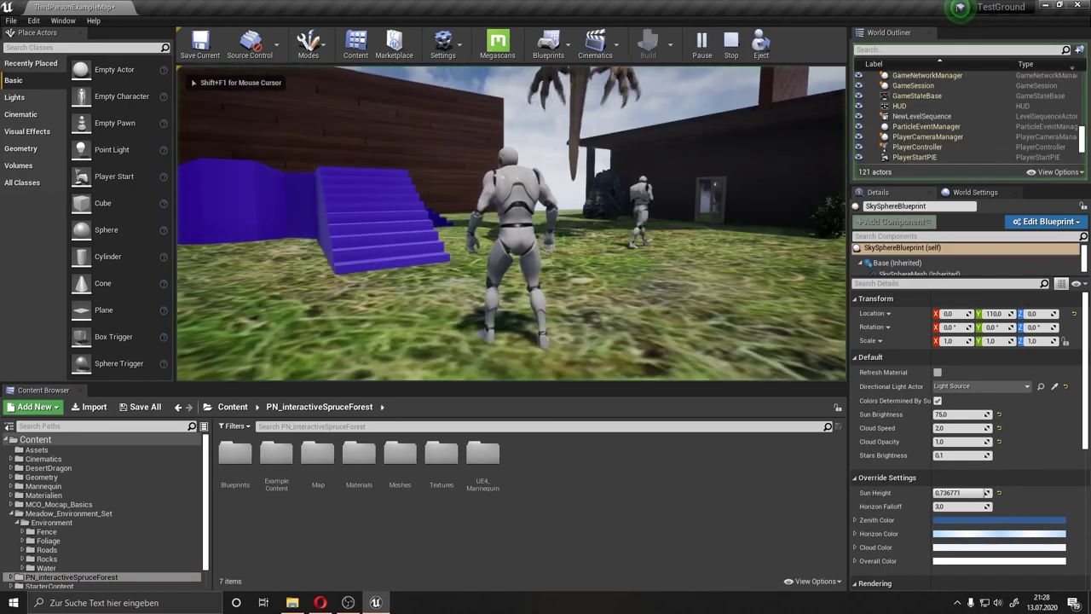
pyautogui.press('w')
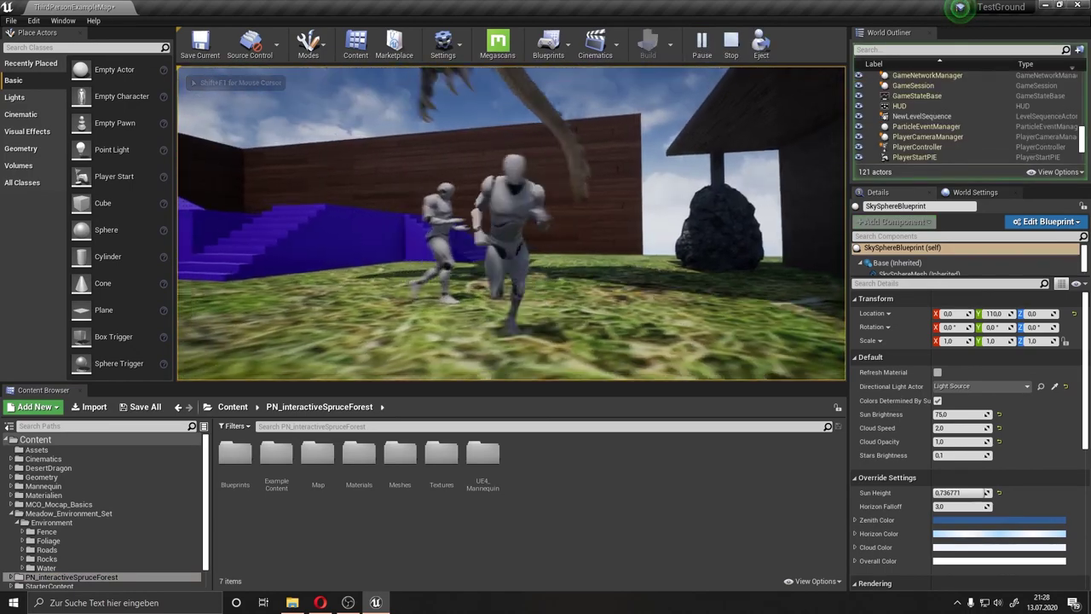
pyautogui.press('a')
pyautogui.press('Escape')
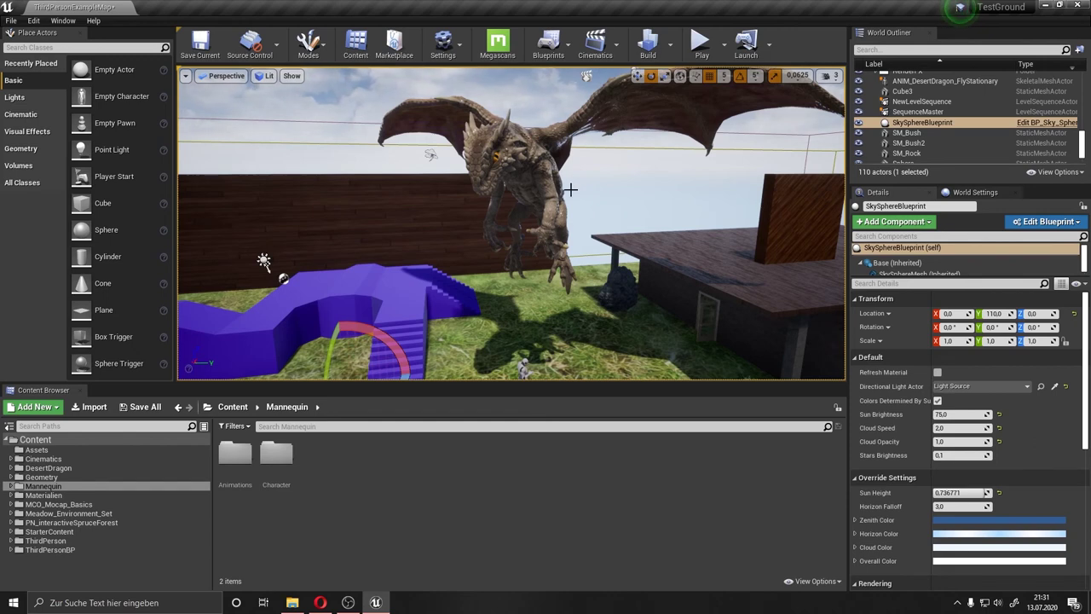
# Orbit the viewport to inspect the blue stairs, cube and mannequins.
pyautogui.moveTo(585, 176); pyautogui.dragTo(593, 176, button='right')
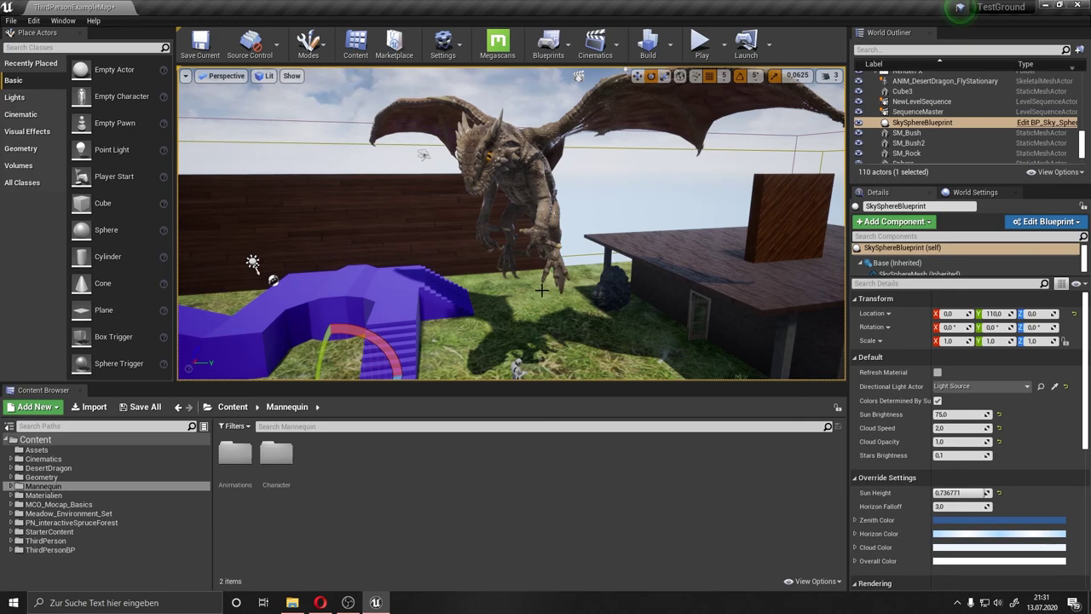
pyautogui.moveTo(542, 290)
pyautogui.mouseDown(button='right')
pyautogui.moveTo(573, 290)
pyautogui.moveTo(609, 239)
pyautogui.moveTo(486, 101)
pyautogui.moveTo(681, 200)
pyautogui.mouseUp(button='right')
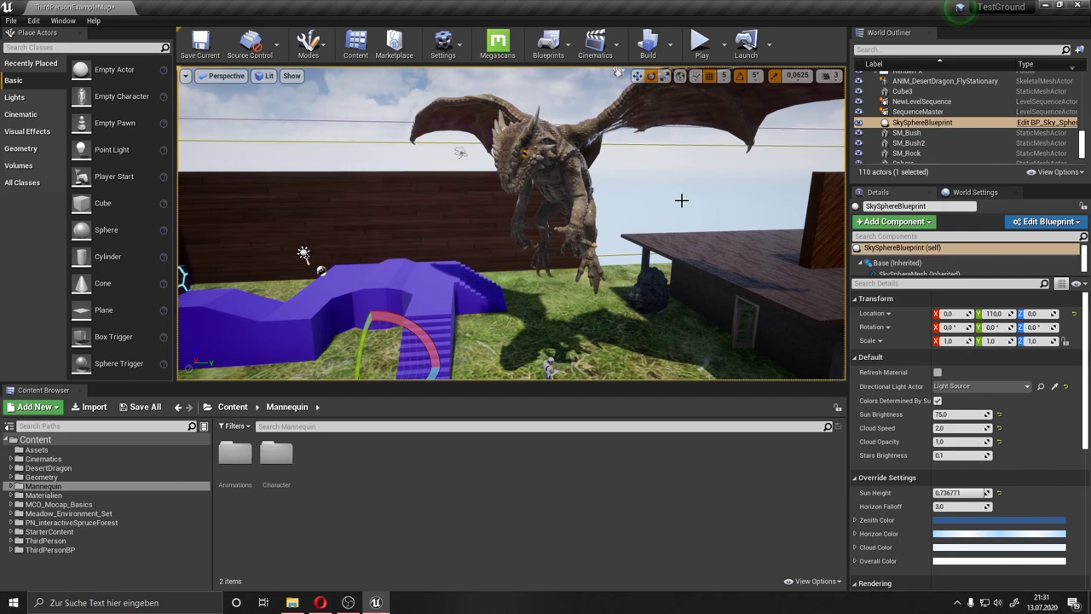
pyautogui.moveTo(512, 213); pyautogui.dragTo(478, 282, button='right')
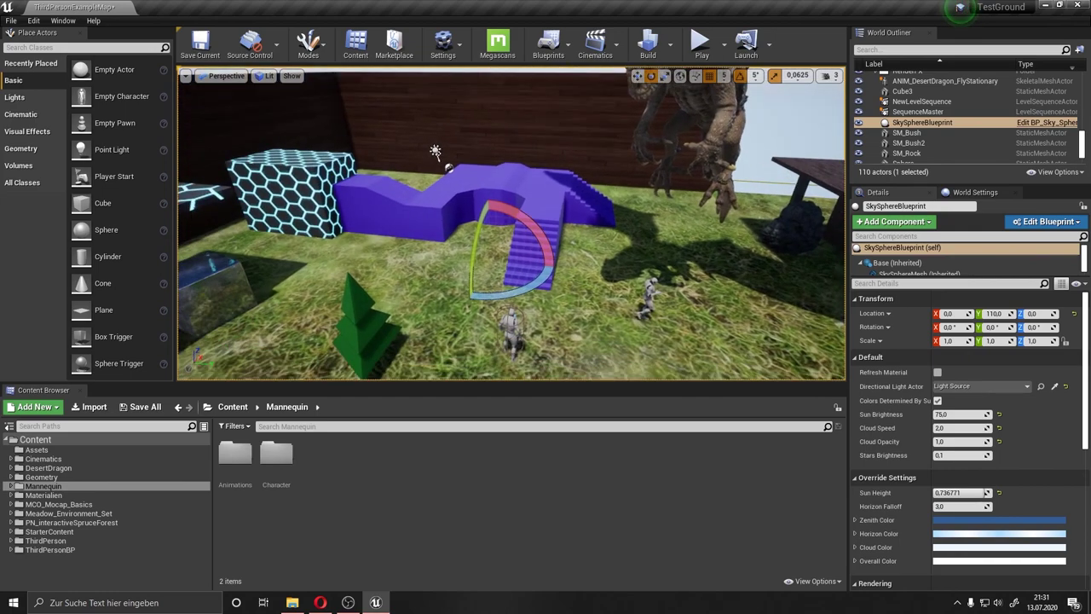
pyautogui.moveTo(512, 222); pyautogui.dragTo(478, 171, button='right')
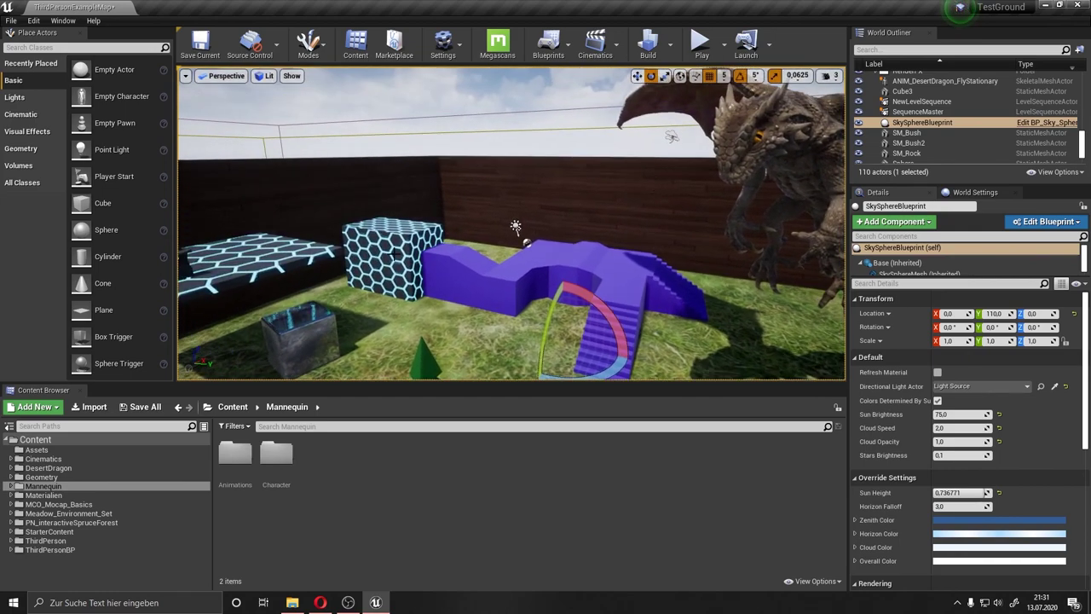
pyautogui.moveTo(511, 222); pyautogui.dragTo(588, 252, button='right')
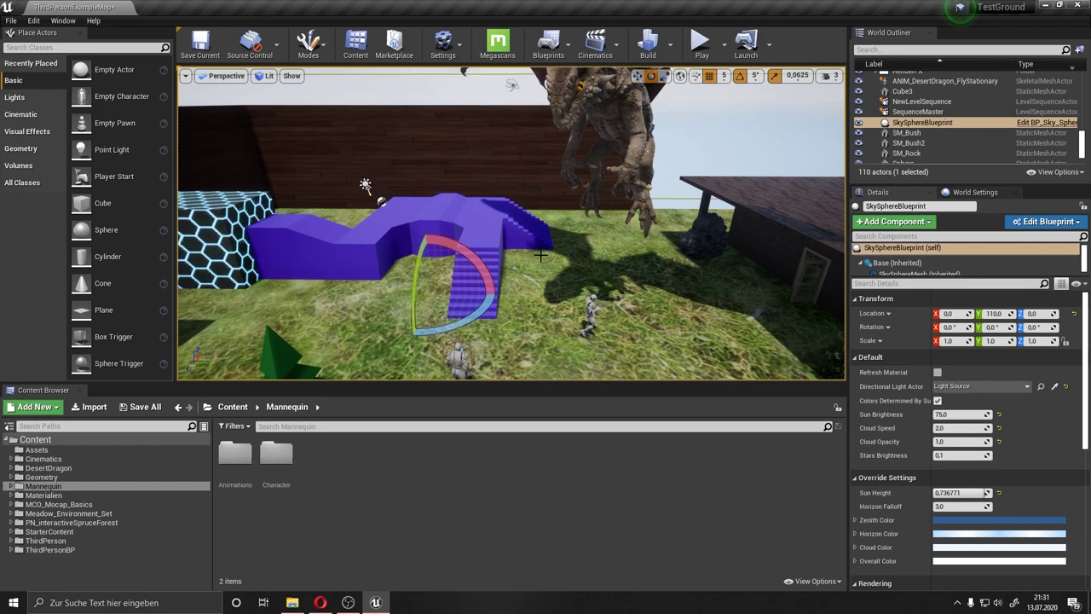
# Browse the Geometry, Assets and DesertDragon folders while circling the view around the dragon.
pyautogui.click(102, 477)
pyautogui.click(75, 450)
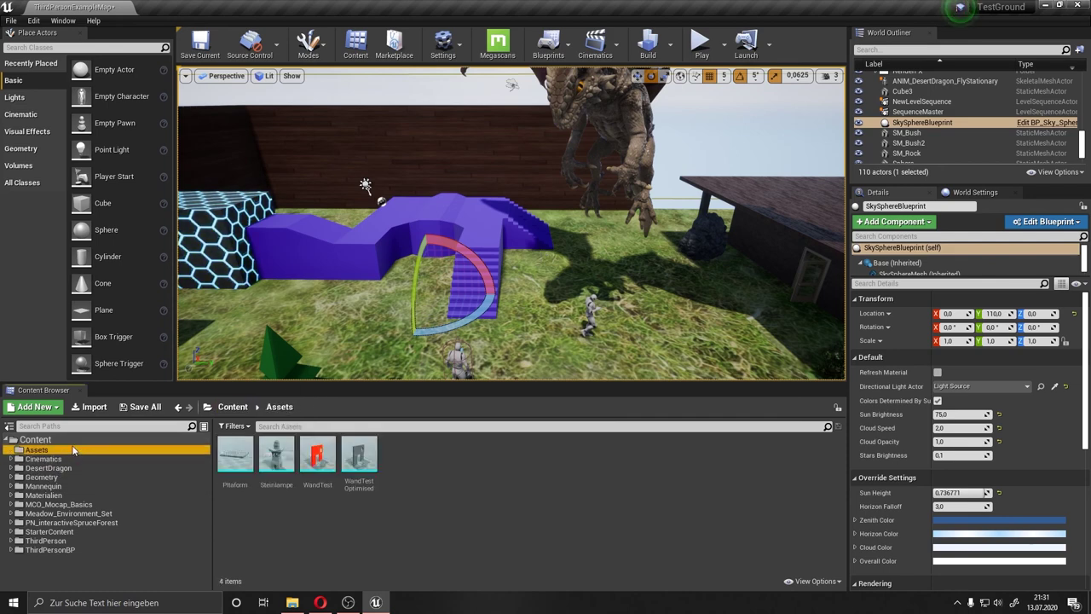
pyautogui.moveTo(615, 253); pyautogui.dragTo(615, 254, button='right')
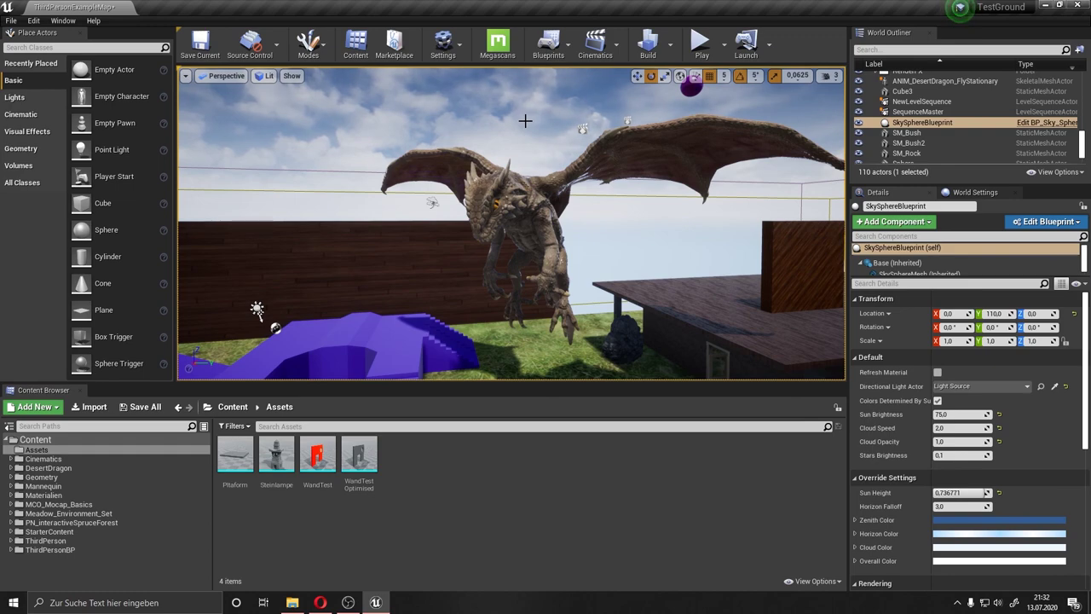
pyautogui.moveTo(541, 136); pyautogui.dragTo(540, 136, button='right')
pyautogui.click(85, 467)
# Open the Cinematics folder, frame the dragon and house, and save ThirdPersonExampleMap.umap.
pyautogui.click(84, 459)
pyautogui.moveTo(311, 167); pyautogui.dragTo(311, 167, button='right')
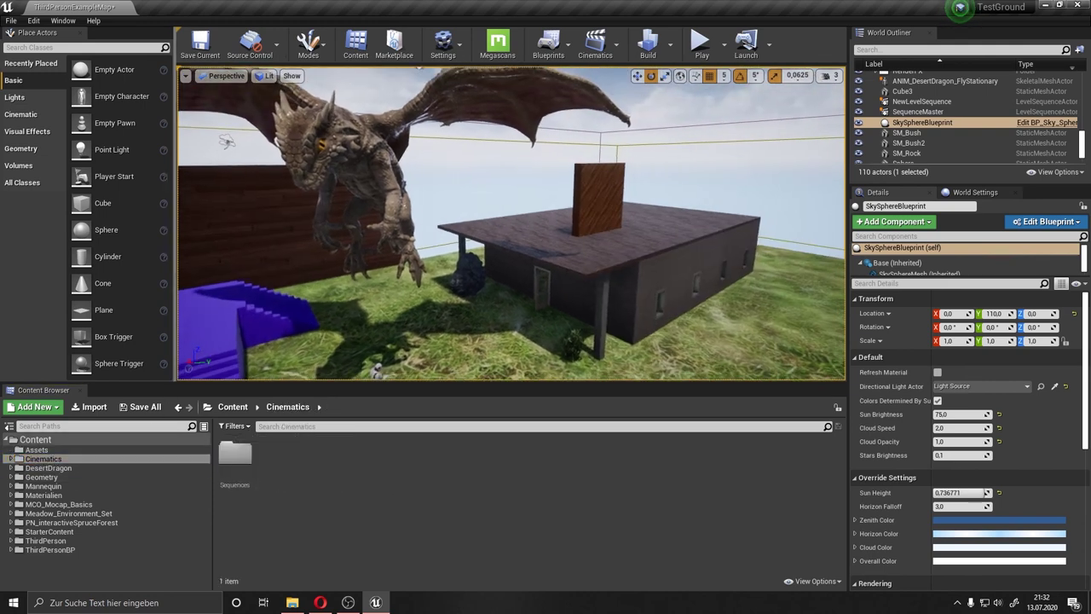
pyautogui.click(200, 47)
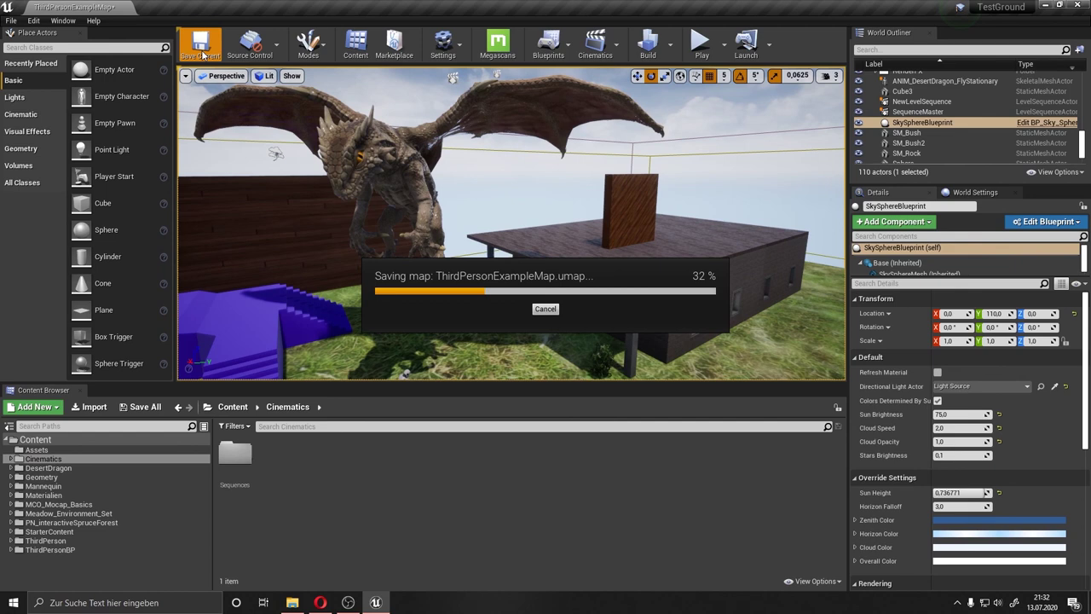